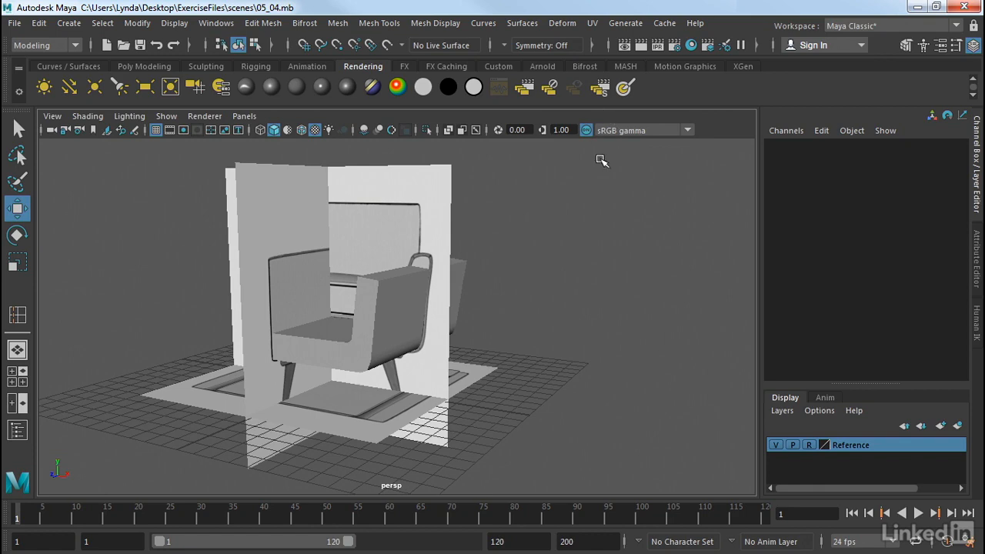
- Hide the Reference display layer so that only the modelled chair parts show
left_click_drag(560, 199, 519, 220, "alt")
left_click(403, 297)
left_click_drag(466, 282, 477, 228, "alt")
left_click(477, 227)
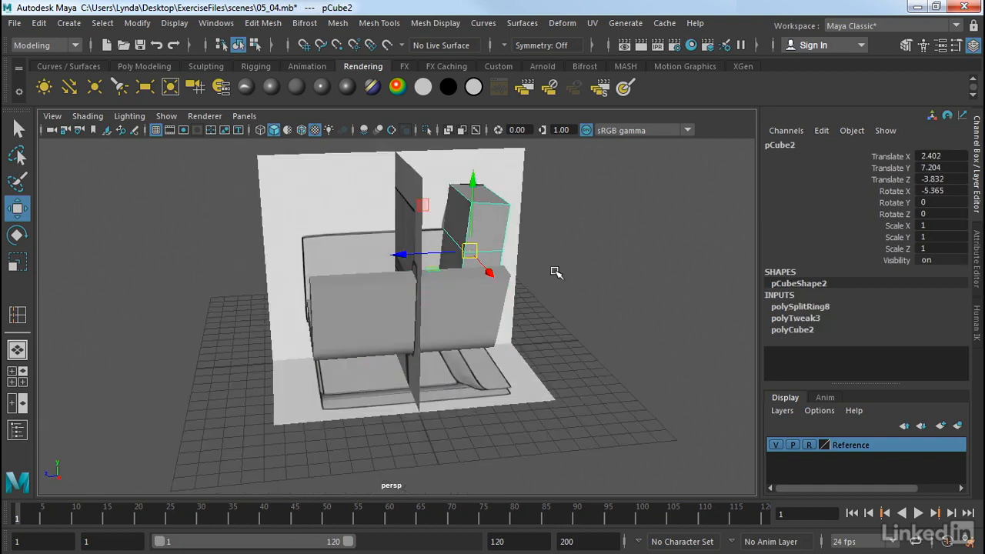
left_click_drag(556, 274, 658, 396, "alt")
left_click(660, 394)
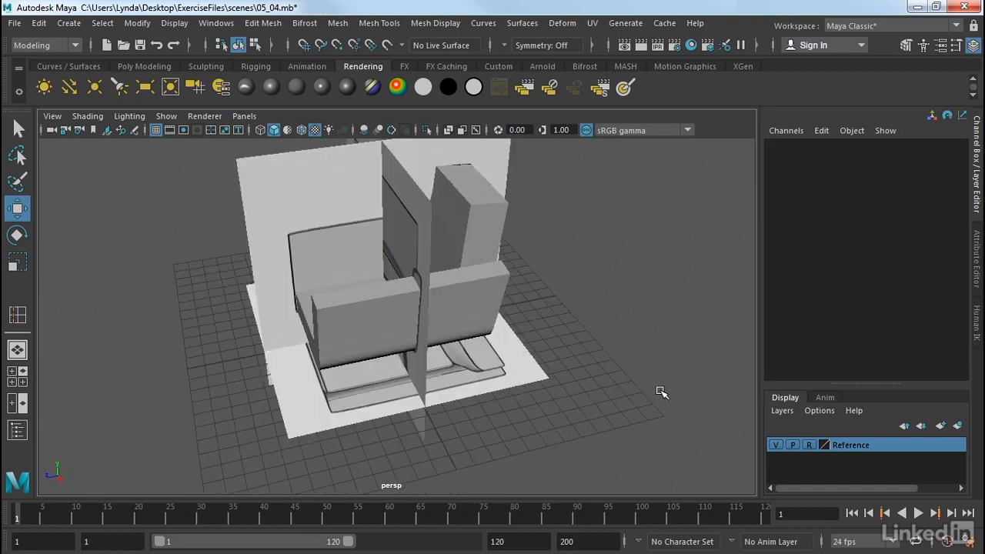
left_click(775, 445)
left_click_drag(503, 286, 618, 275, "alt")
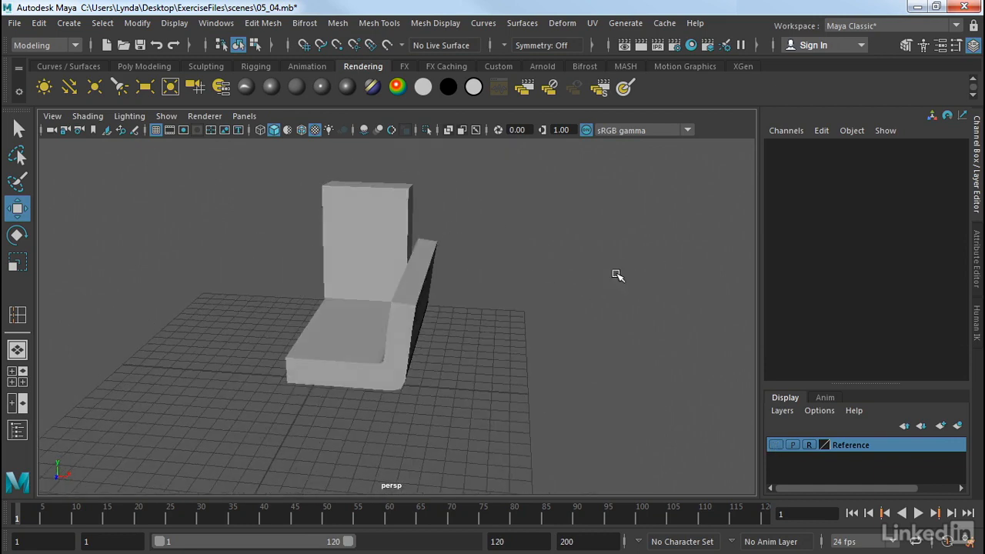
- Select all the faces along the top of the armrest
left_click(415, 271)
scroll(472, 272, "up", 8)
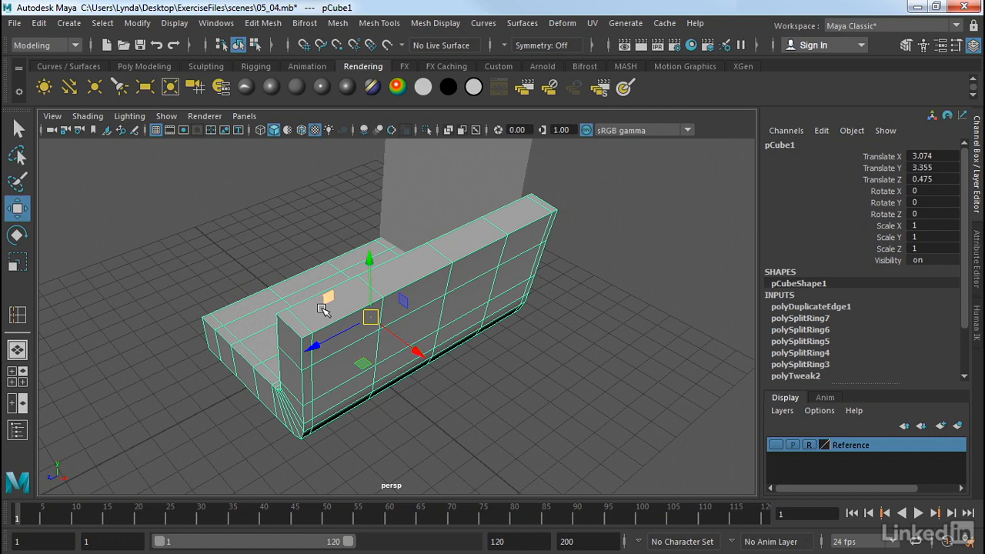
right_click_drag(321, 308, 296, 168)
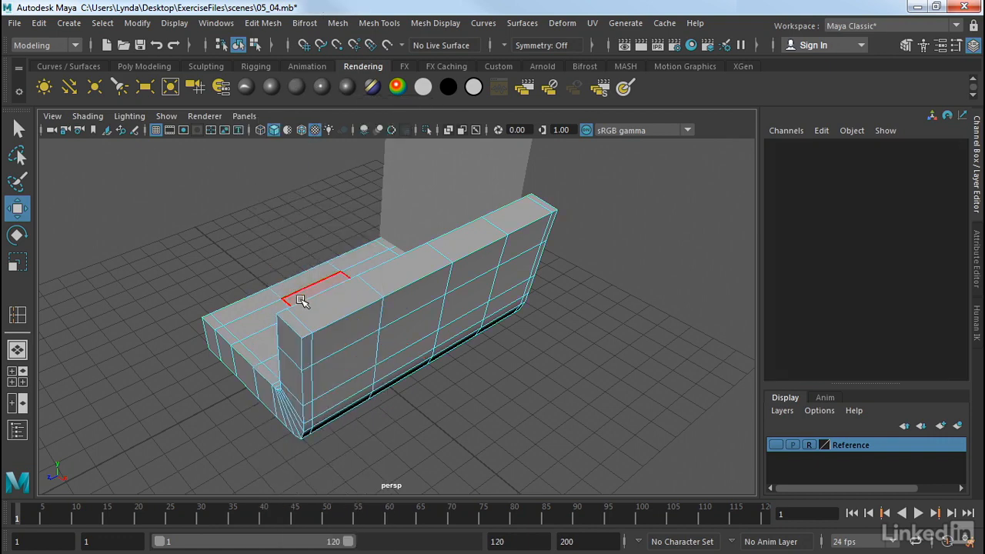
left_click(308, 321)
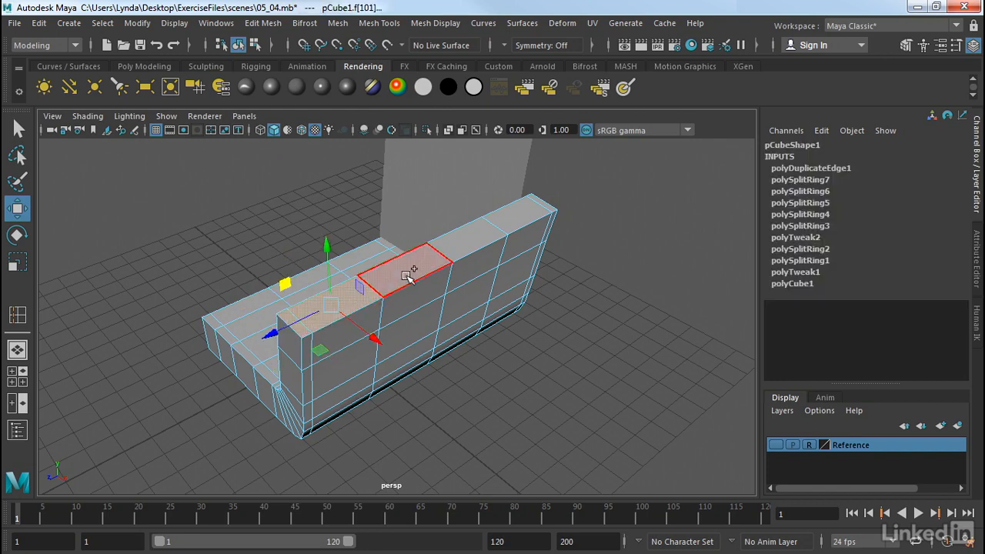
double_click(523, 222, "shift")
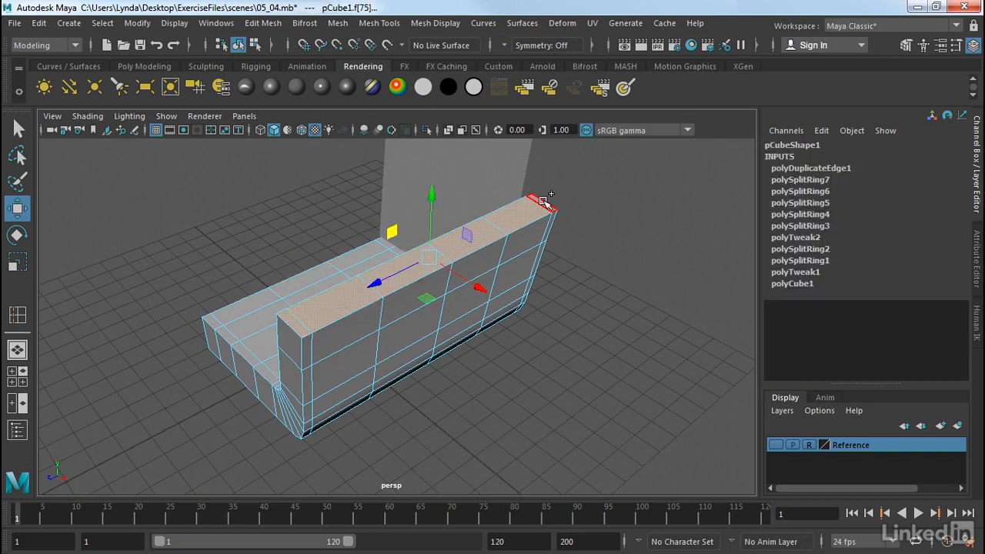
left_click_drag(607, 299, 684, 259, "alt")
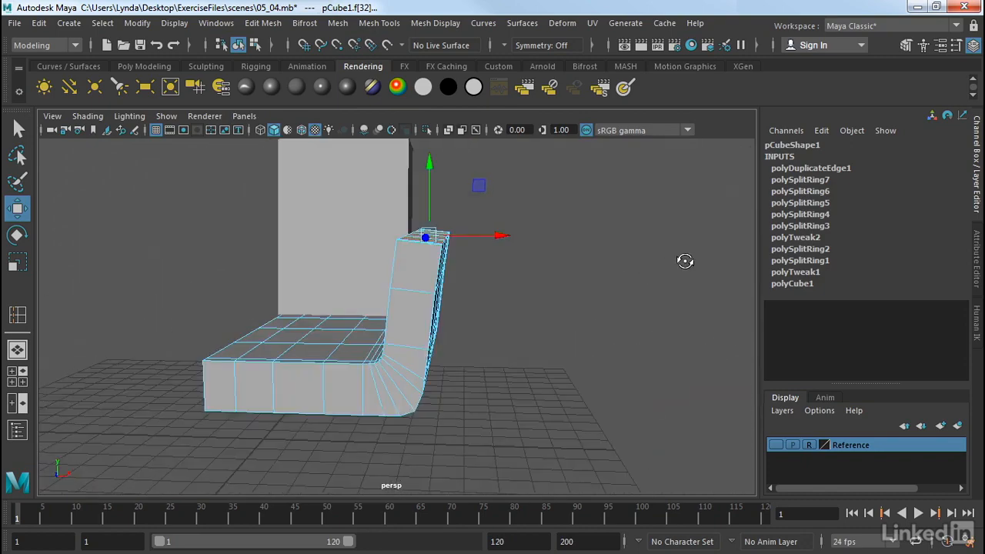
middle_click_drag(675, 311, 578, 286, "alt")
right_click_drag(578, 285, 695, 301, "alt")
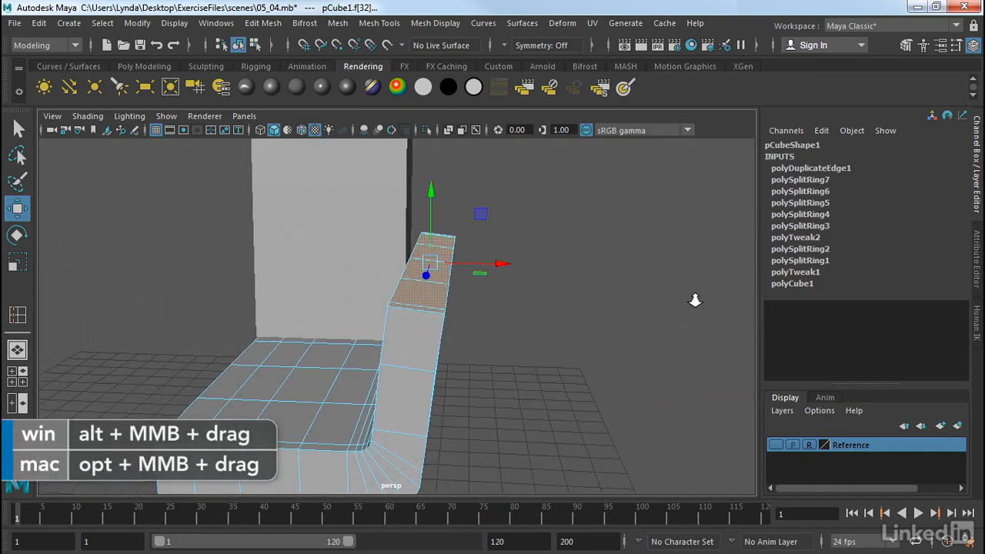
- Extrude the selected armrest top faces upward with a Local Translate Z of 0.871
left_click(253, 25)
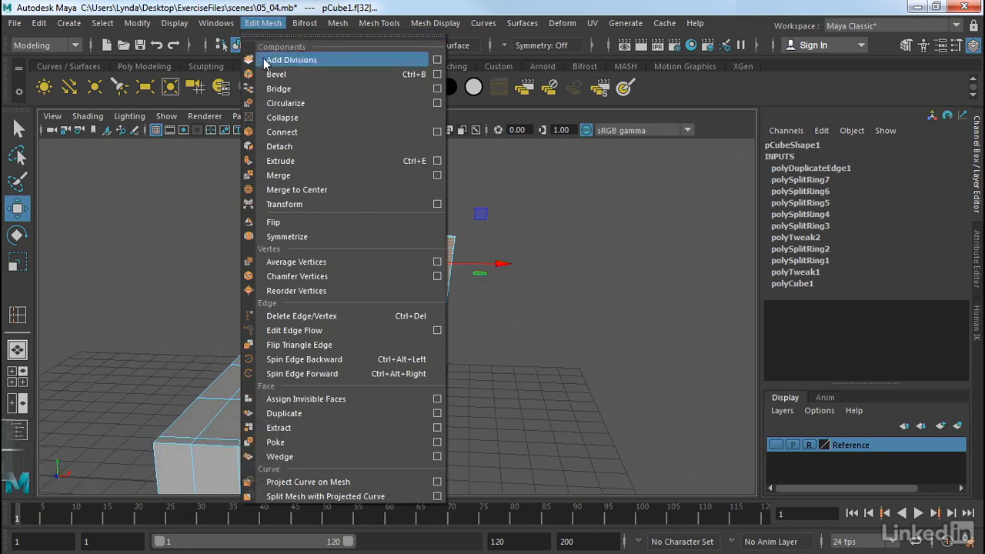
left_click(296, 160)
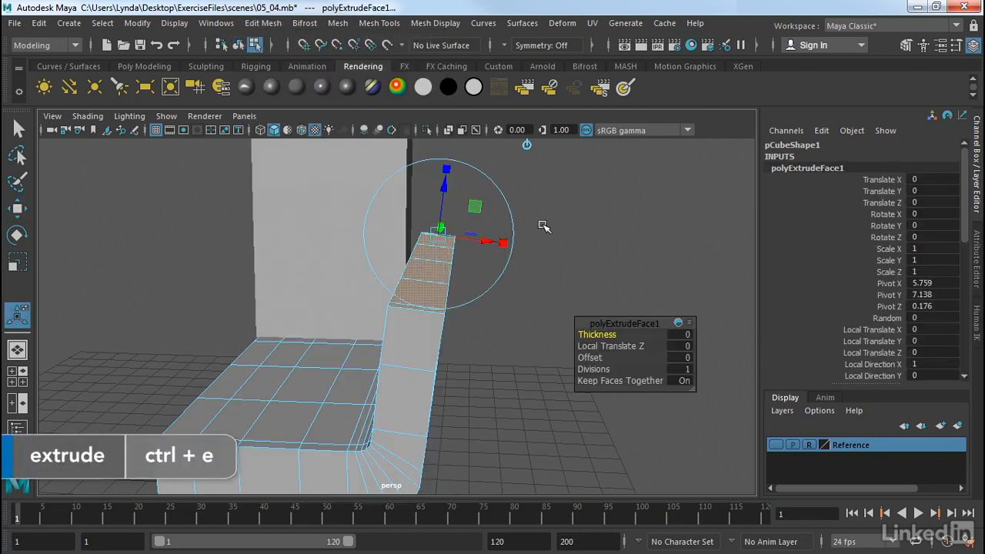
left_click_drag(544, 226, 469, 222, "alt")
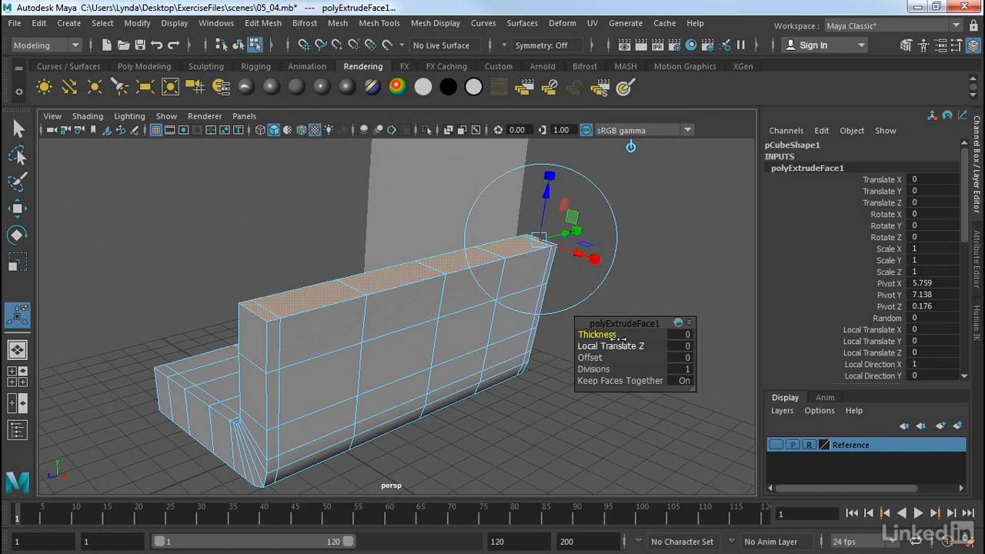
middle_click_drag(660, 258, 587, 273, "alt")
left_click_drag(621, 226, 552, 240, "alt")
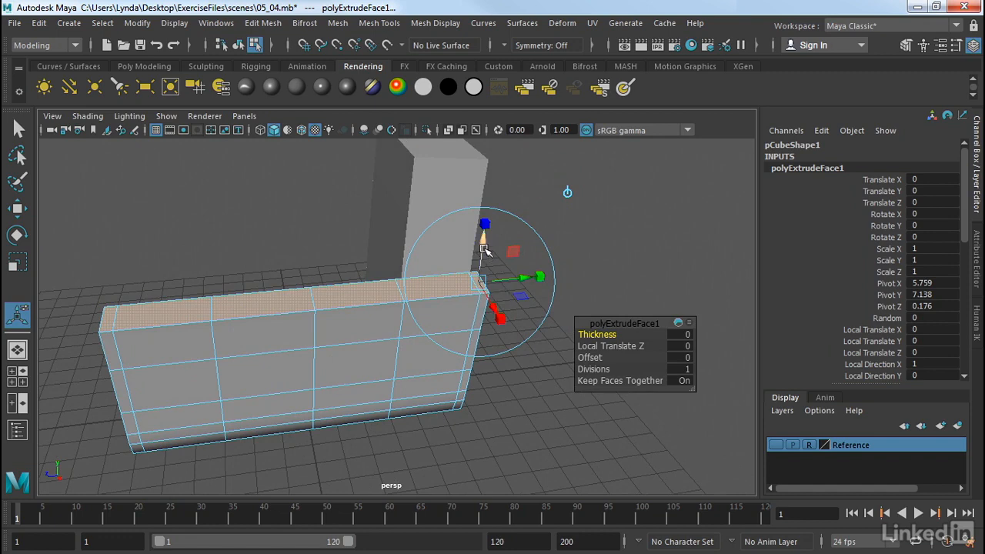
left_click_drag(484, 249, 486, 221)
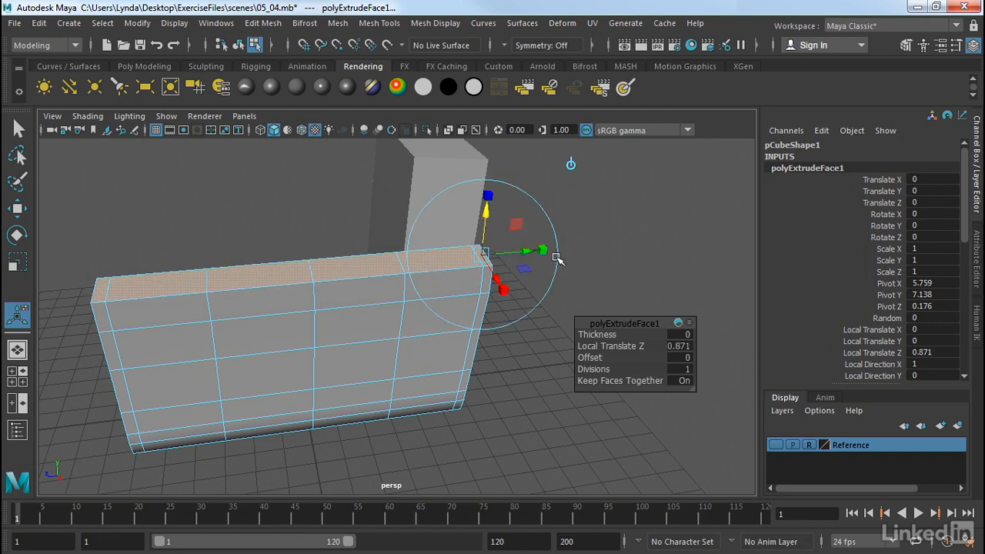
- Shift the extruded top faces 0.018 along local X and scale them slightly across their width and length
left_click_drag(558, 260, 608, 256, "alt")
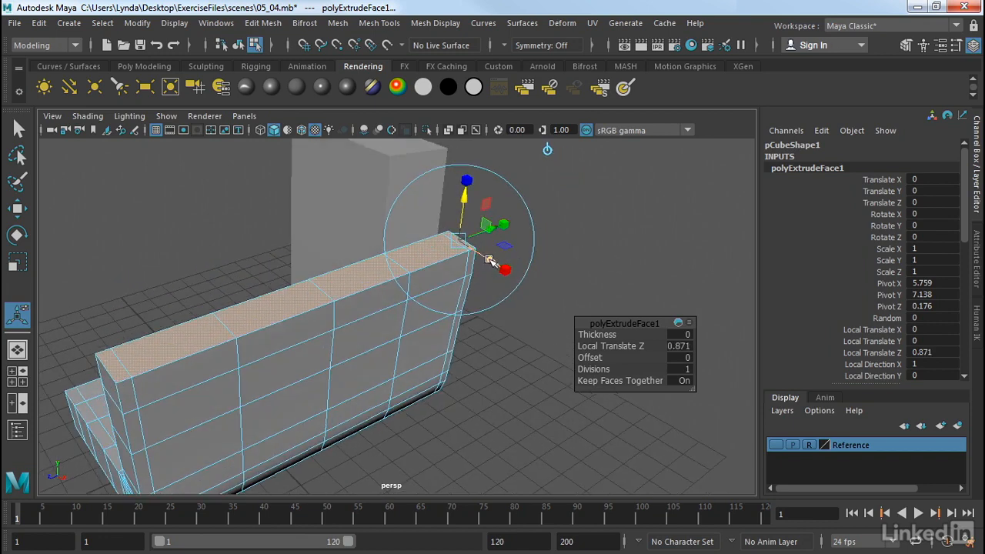
left_click_drag(489, 260, 495, 261)
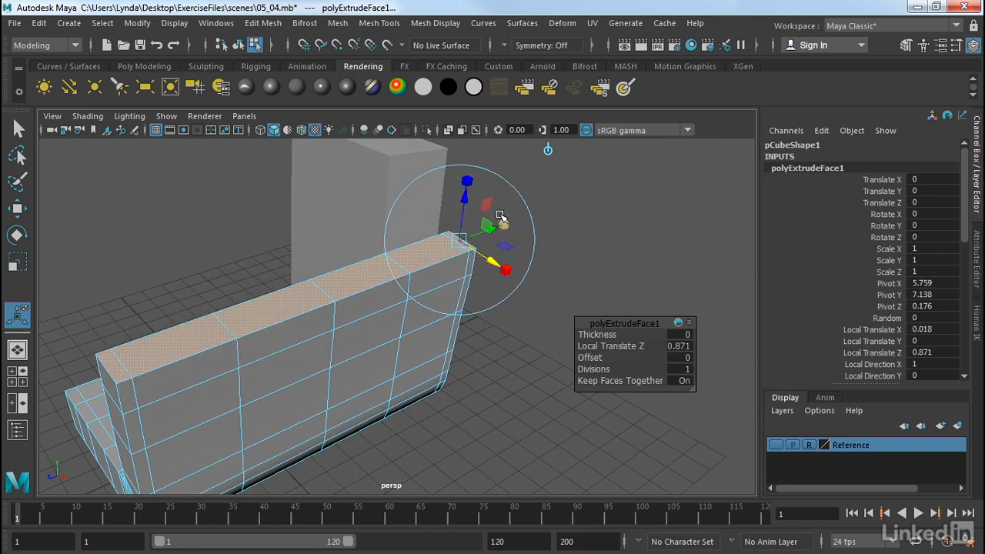
left_click_drag(466, 183, 466, 185)
left_click_drag(501, 265, 500, 267)
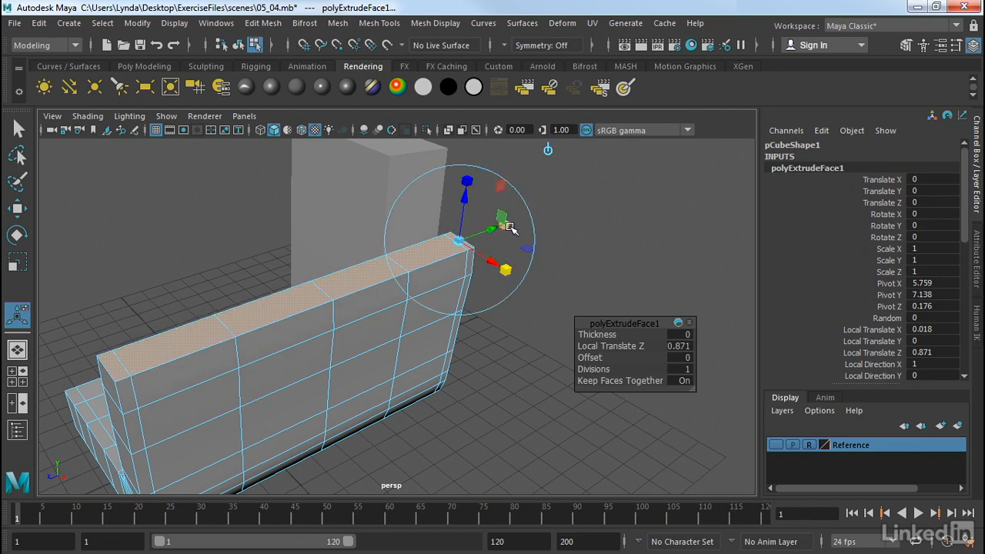
left_click_drag(501, 228, 510, 235)
- Set the extrusion's Thickness to 0.1 and its Divisions to 2
mouse_move(596, 267)
left_mouse_down("alt")
mouse_move(559, 259)
mouse_move(614, 265)
left_mouse_up("alt")
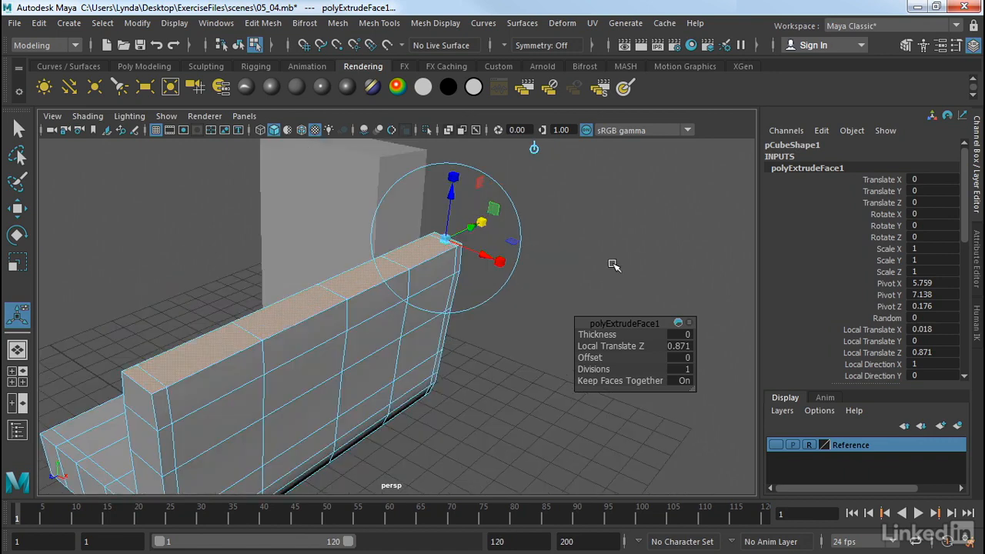
left_click_drag(474, 334, 496, 324, "alt")
left_click_drag(606, 335, 613, 337)
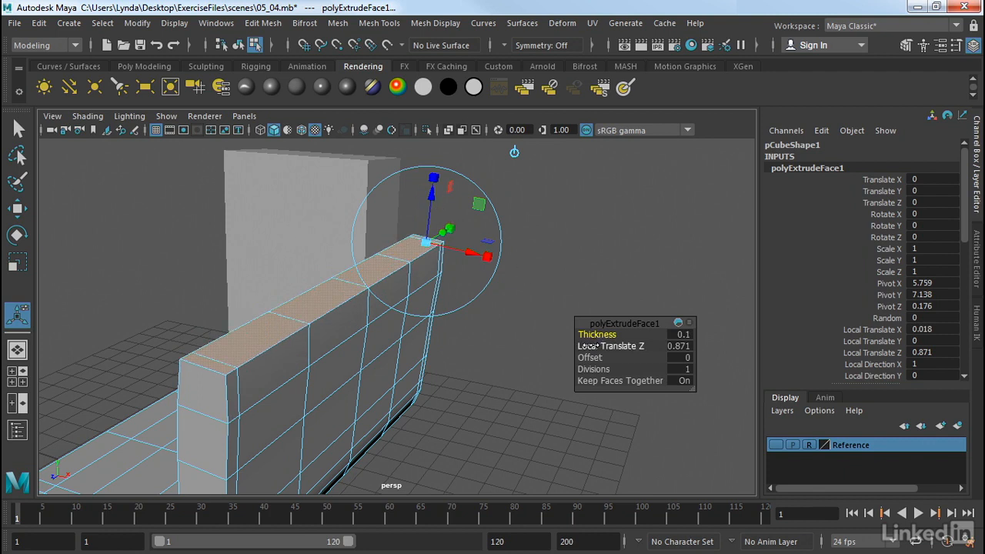
mouse_move(598, 358)
left_mouse_down()
mouse_move(605, 369)
mouse_move(655, 372)
mouse_move(589, 375)
left_mouse_up()
mouse_move(494, 388)
left_mouse_down("alt")
mouse_move(526, 369)
mouse_move(482, 388)
left_mouse_up("alt")
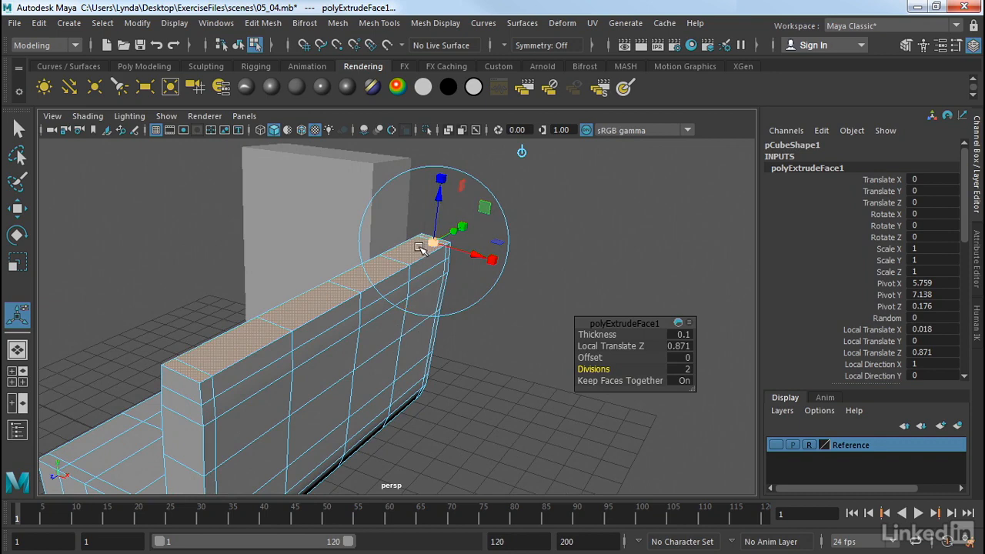
- Extrude the four large top faces of the armrest upward by 0.705 with Keep Faces Together turned off
left_click(539, 258)
left_click(221, 343)
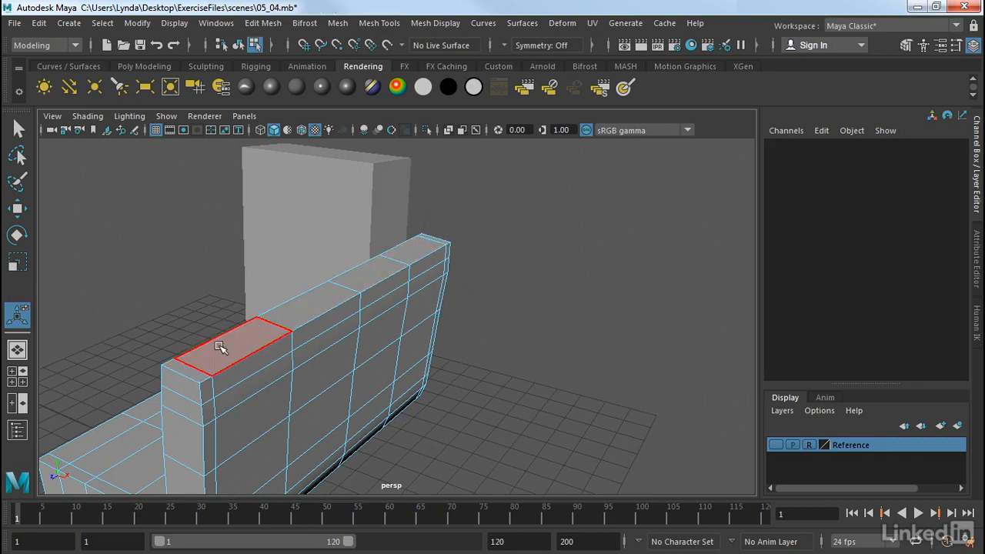
key("w")
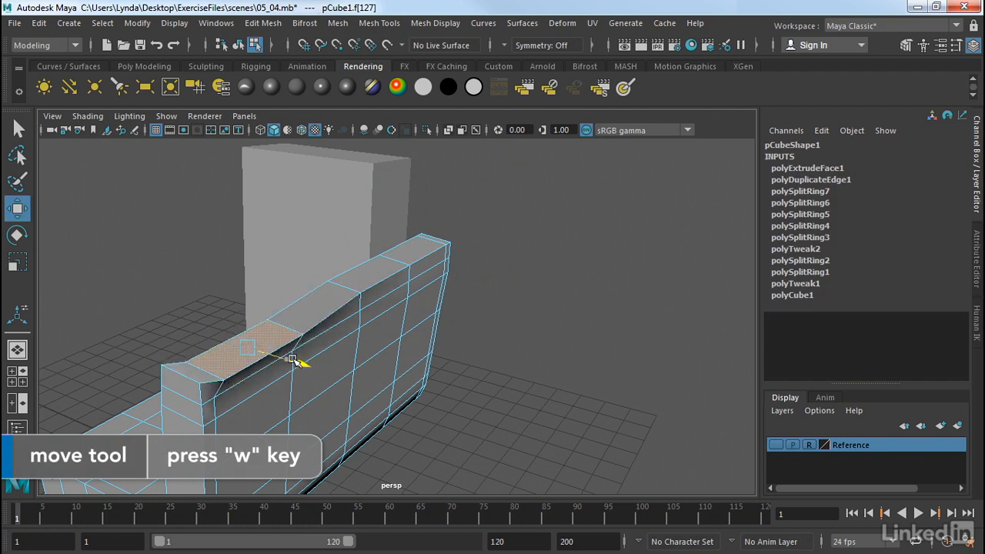
left_click(414, 247)
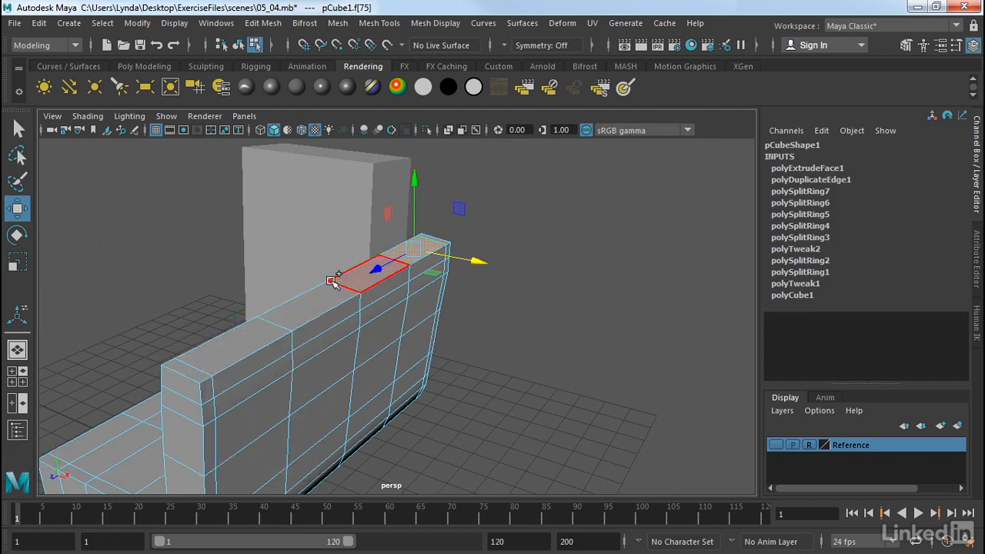
left_click(353, 280, "shift")
left_click(308, 308, "shift")
left_click(249, 336, "shift")
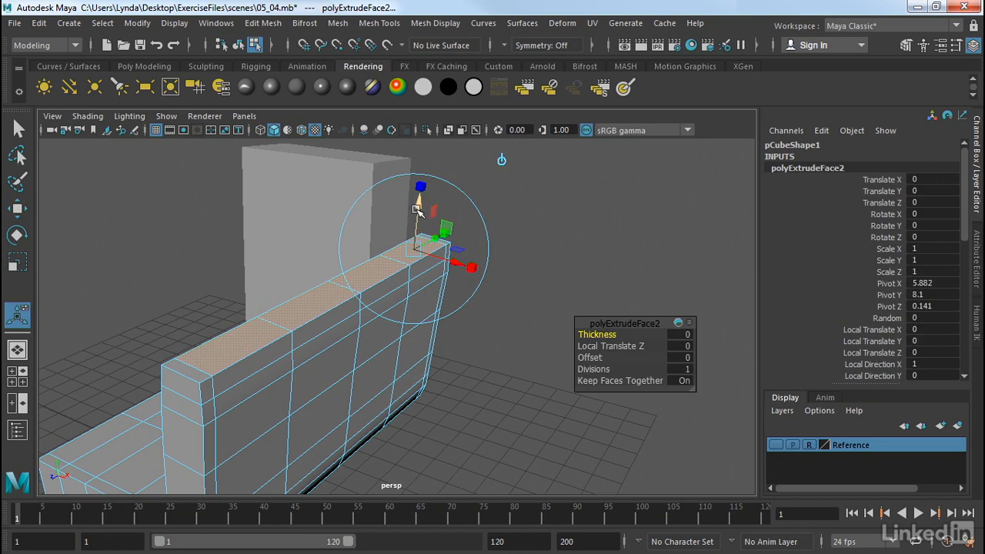
left_click_drag(417, 210, 418, 176)
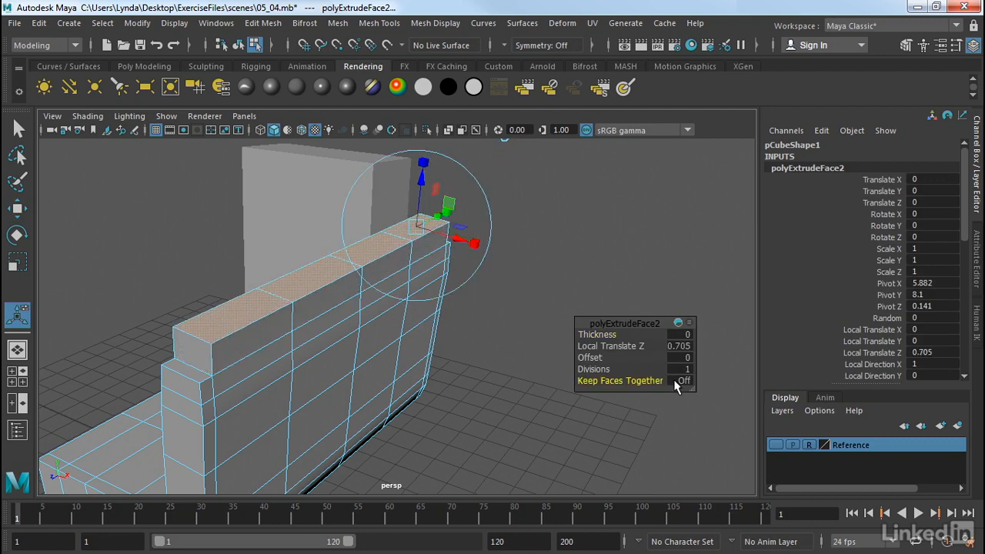
left_click(560, 241)
- Move two neighbouring extruded top faces sideways in opposite directions to test how they separate
left_click(294, 282)
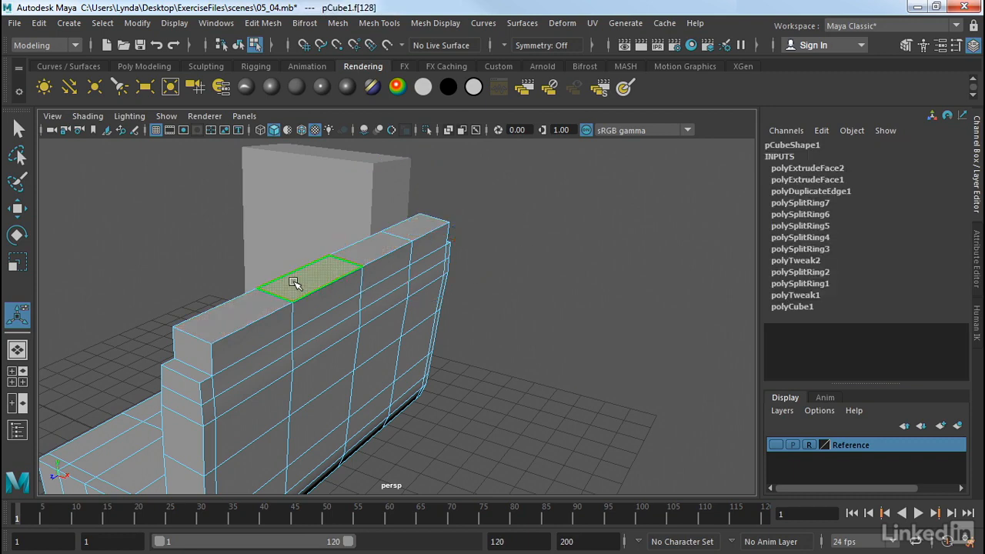
key("e")
key("w")
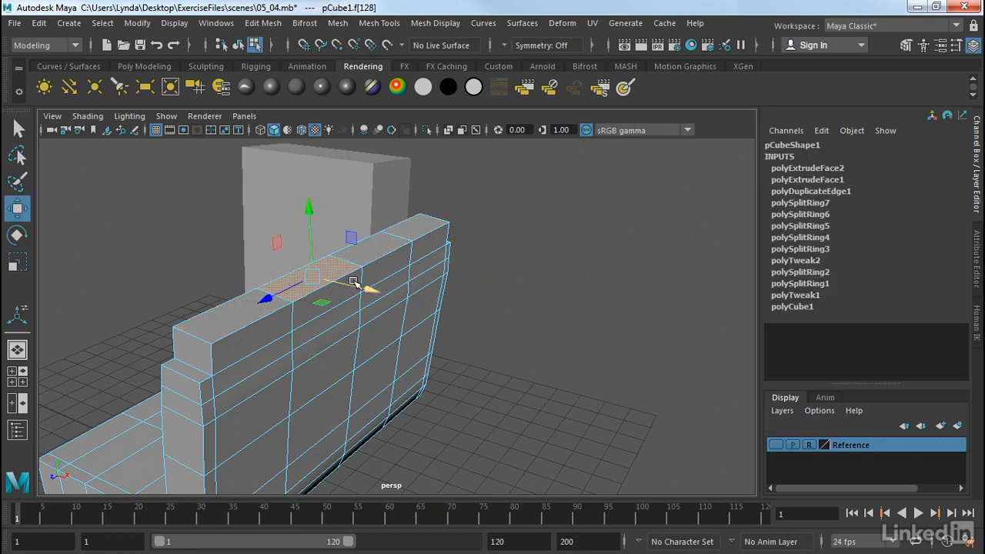
left_click_drag(355, 285, 392, 301)
left_click(270, 312)
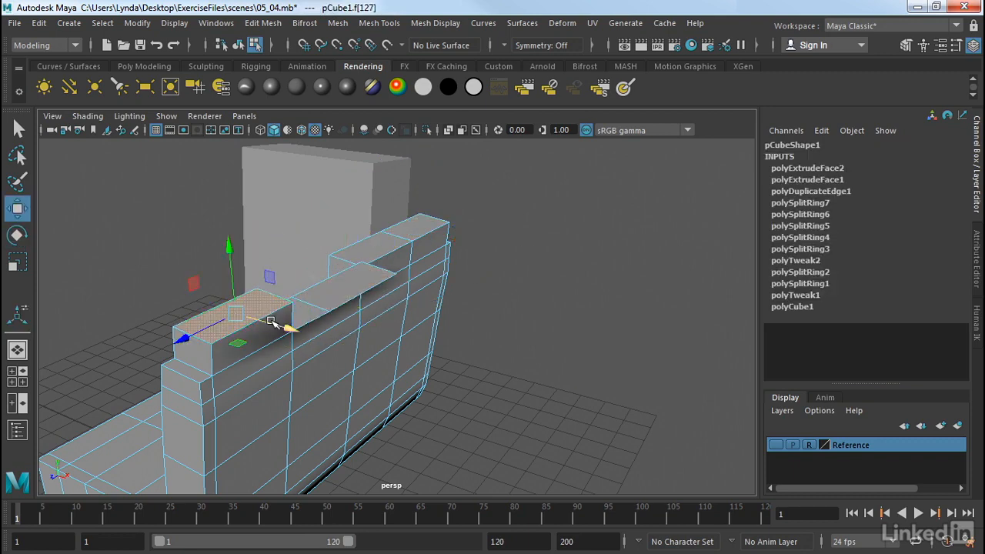
left_click_drag(285, 328, 265, 322)
left_click(357, 251)
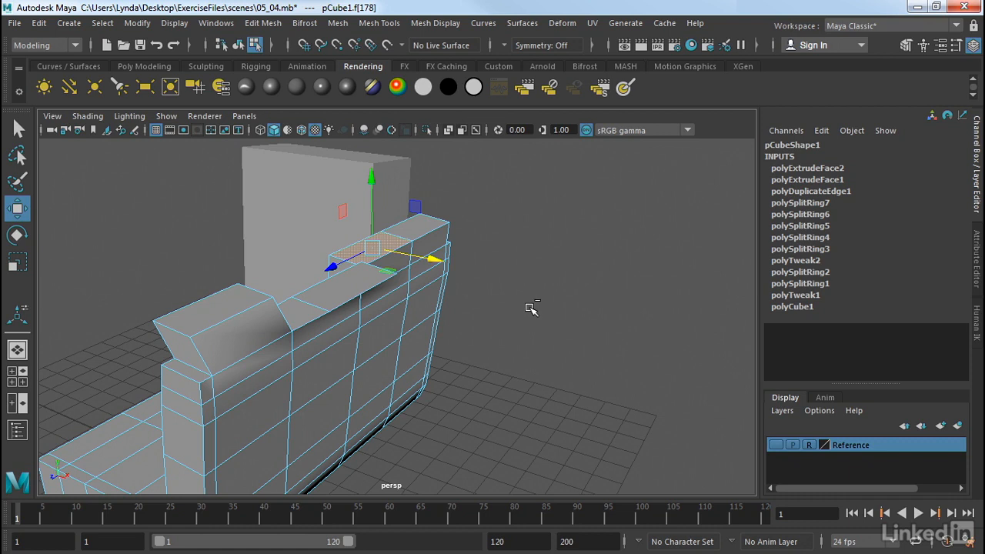
- Undo the sideways face moves and the extrusion with separated faces
key("ctrl+z")
key("ctrl+z")
key("ctrl+z")
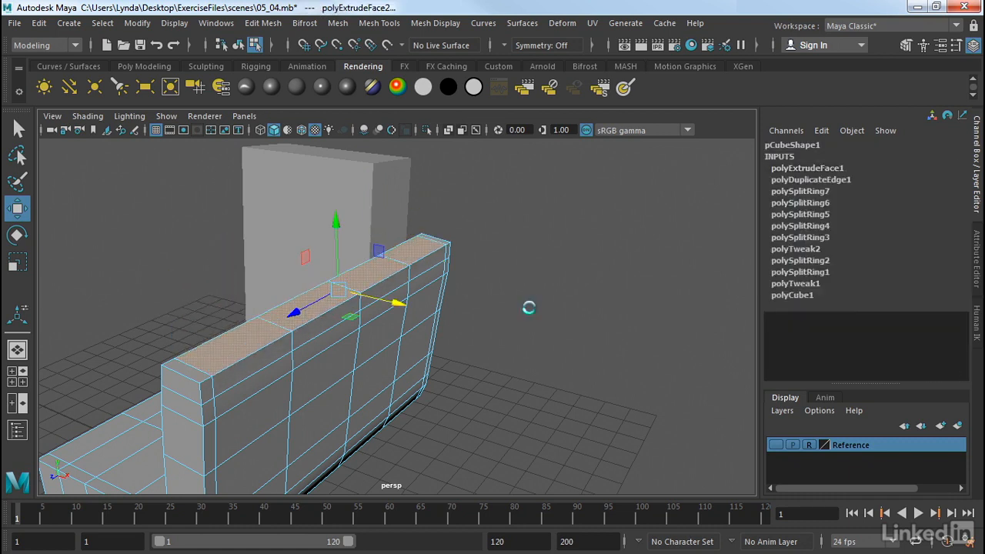
- Switch to the front view and show the Reference layer
key("space")
key("space")
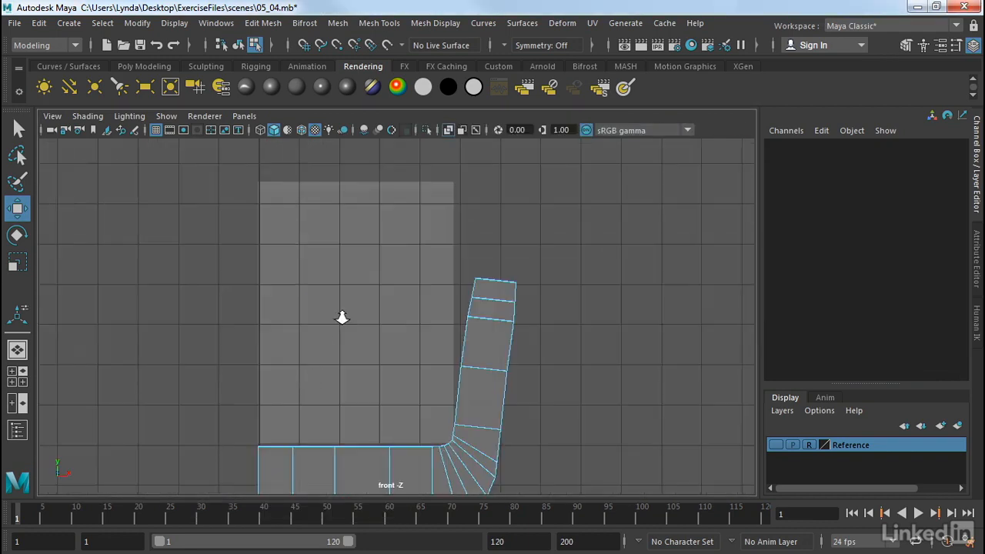
scroll(401, 347, "up", 1)
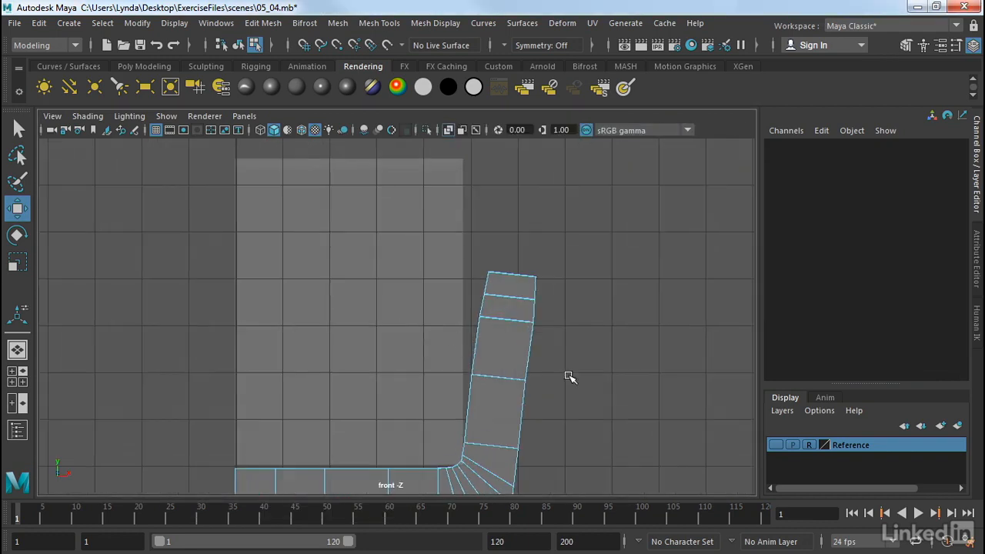
left_click(775, 445)
- Move the armrest's top corner vertices to fit the rounded armrest outline in the front reference image
right_click(474, 320)
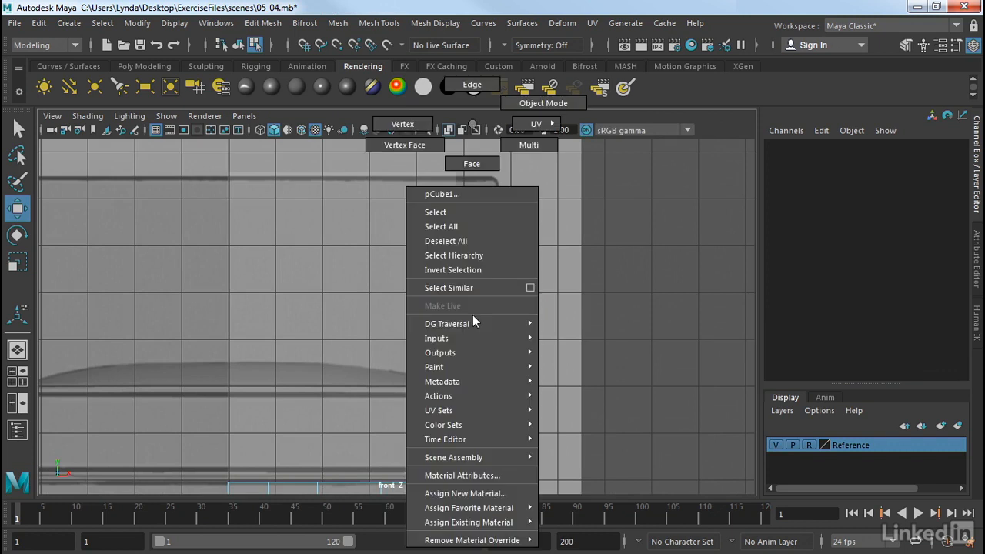
left_click(402, 124)
left_click(530, 287)
left_click_drag(531, 287, 486, 300)
left_click(469, 286)
left_click(483, 286)
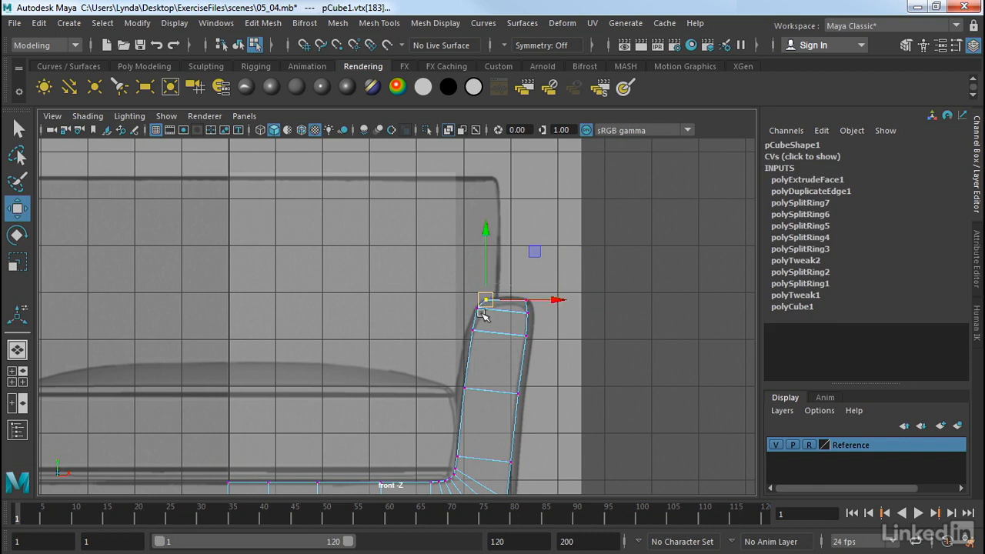
left_click(528, 314)
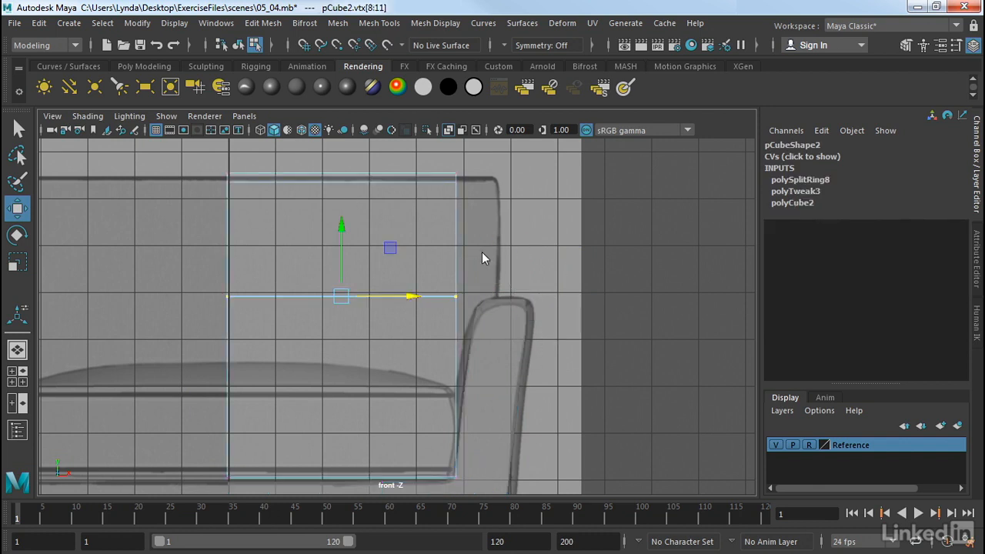
- Return to the perspective view and hide the Reference layer
key("space")
key("space")
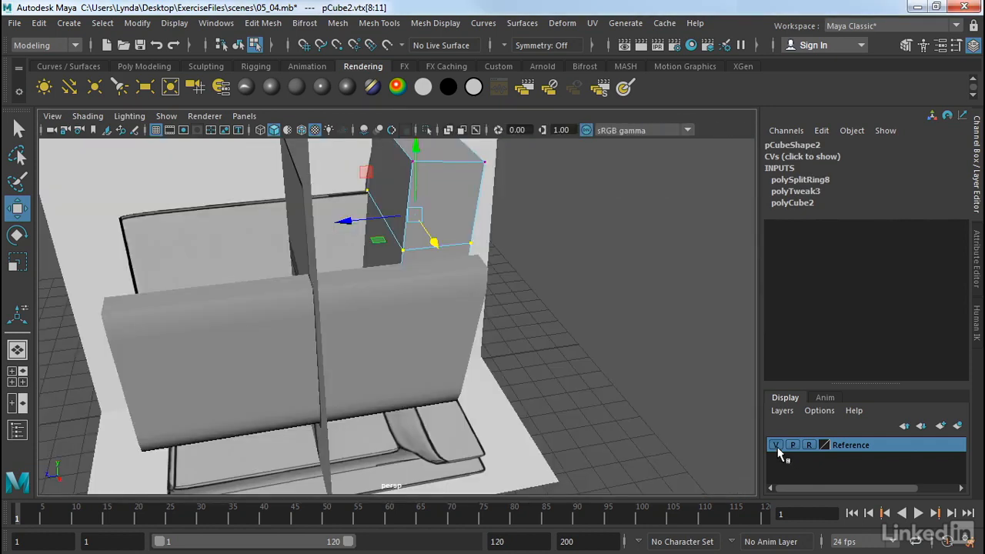
left_click(776, 445)
left_click_drag(567, 318, 537, 322, "alt")
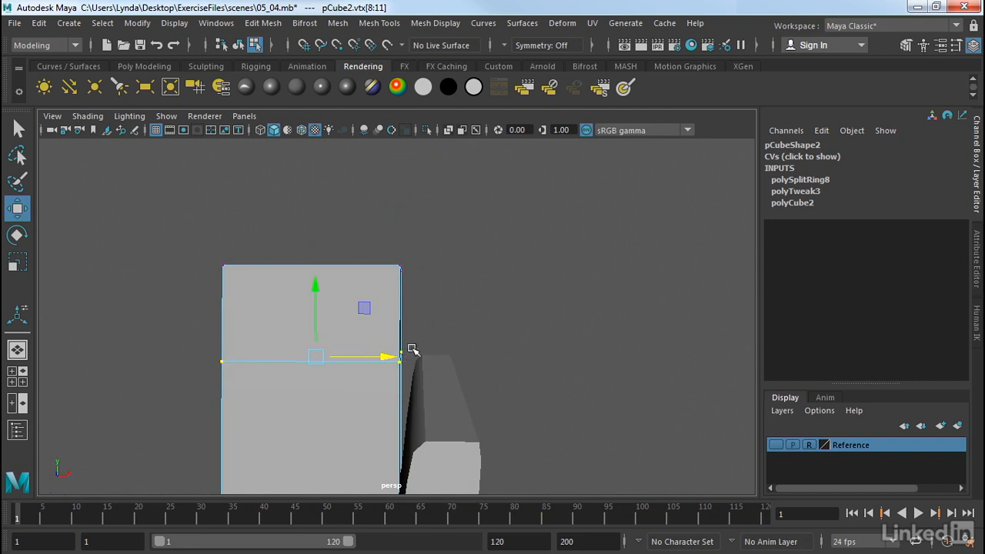
mouse_move(418, 354)
left_mouse_down("alt")
mouse_move(446, 356)
mouse_move(422, 360)
left_mouse_up("alt")
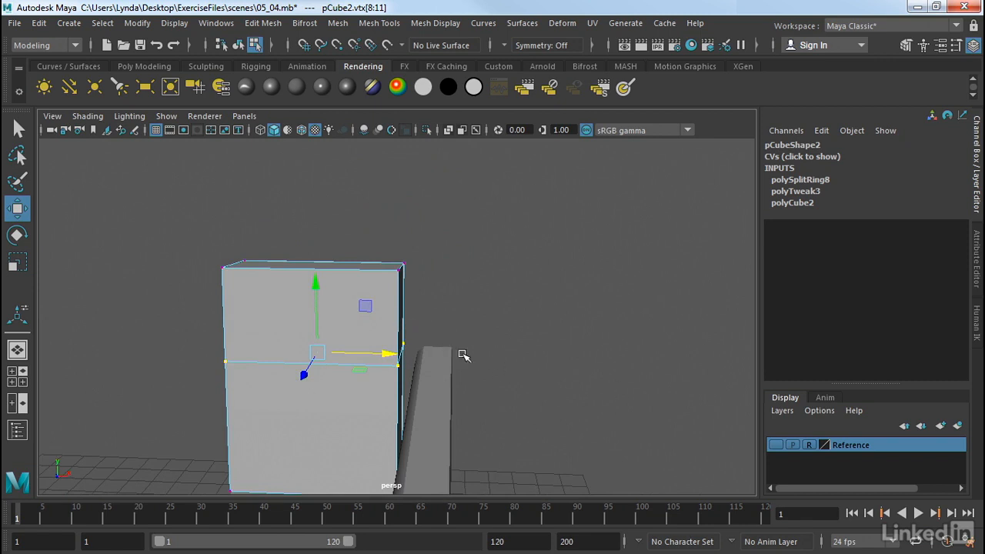
left_click_drag(374, 321, 297, 323, "alt")
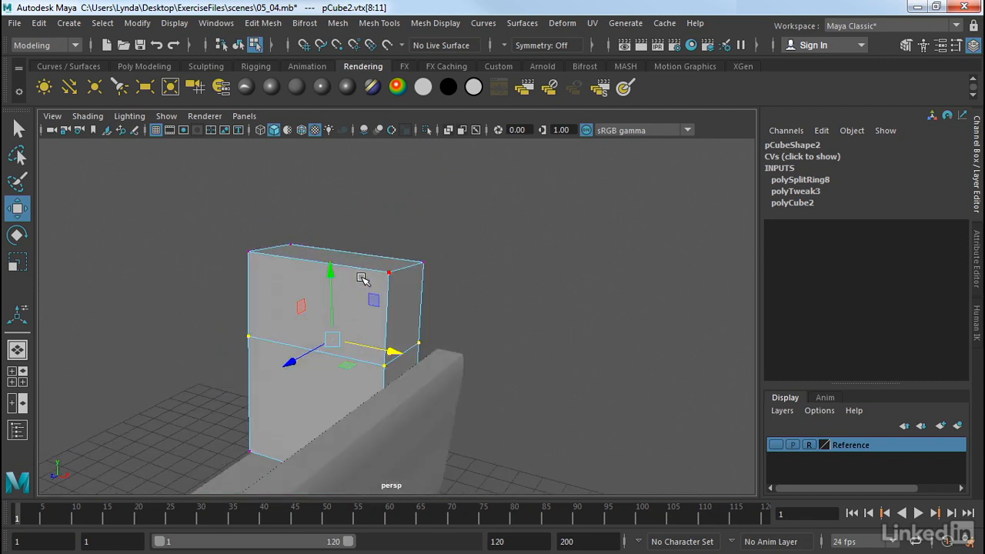
- Extrude the backrest's upper side face outward over the armrest by 1.42 units with 2 divisions
right_click_drag(361, 279, 348, 166)
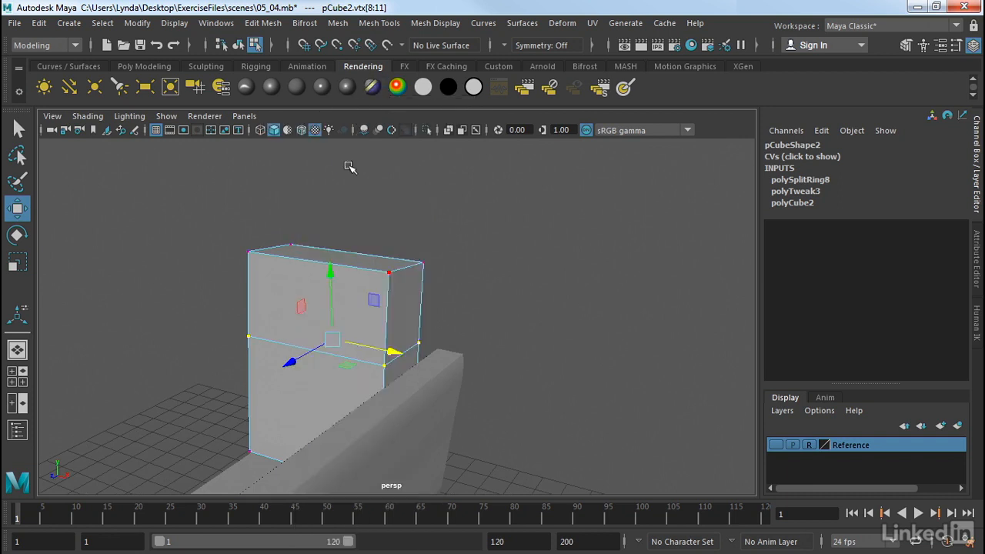
left_click(409, 322)
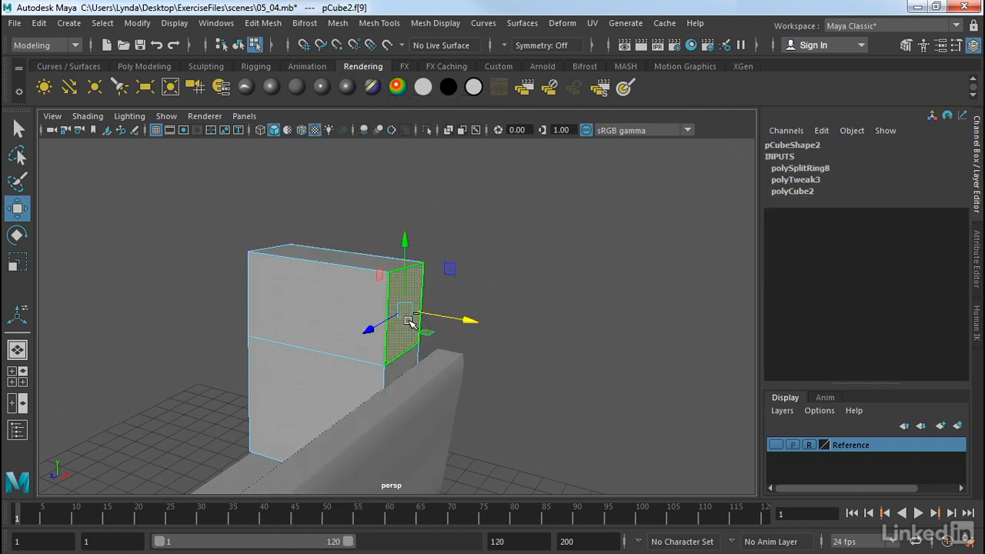
left_click(263, 22)
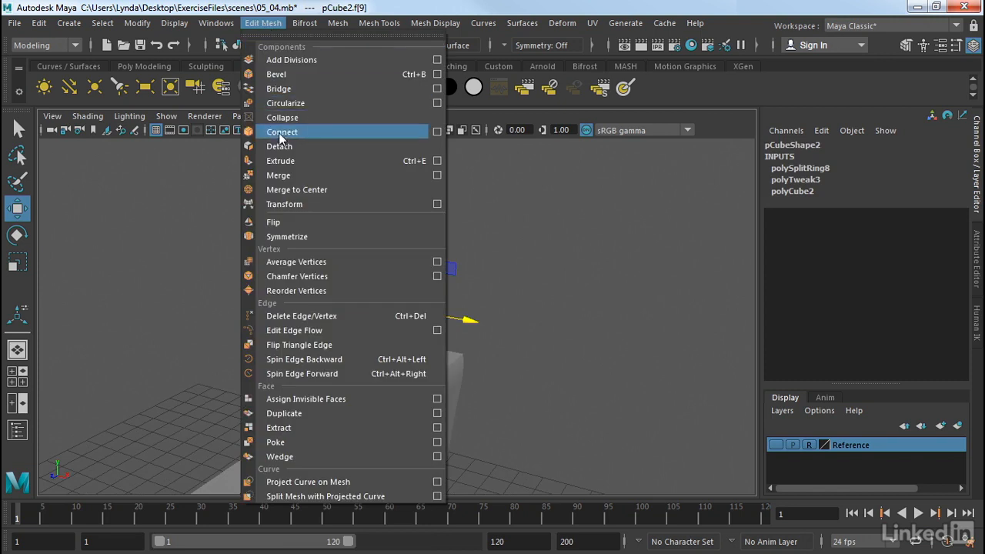
left_click(280, 161)
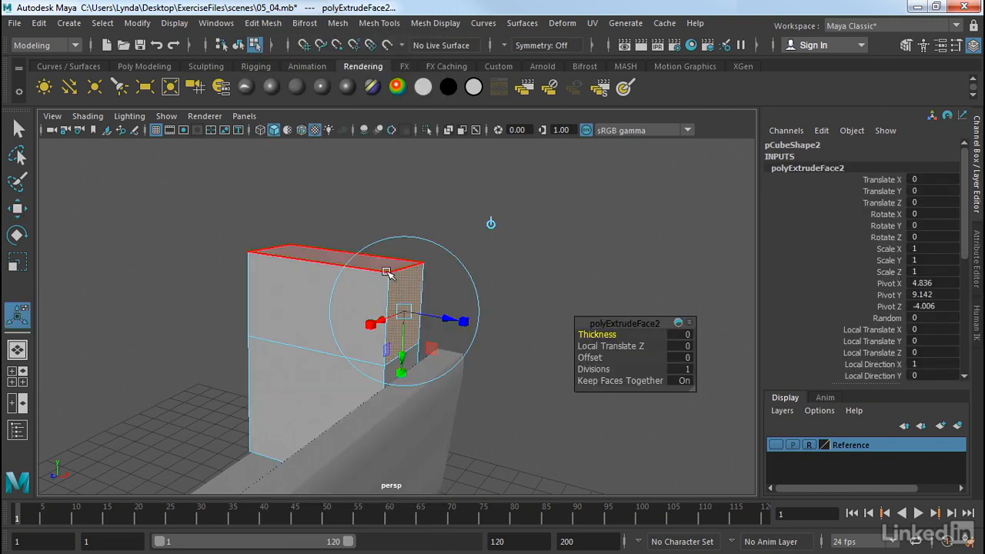
left_click_drag(452, 321, 508, 331)
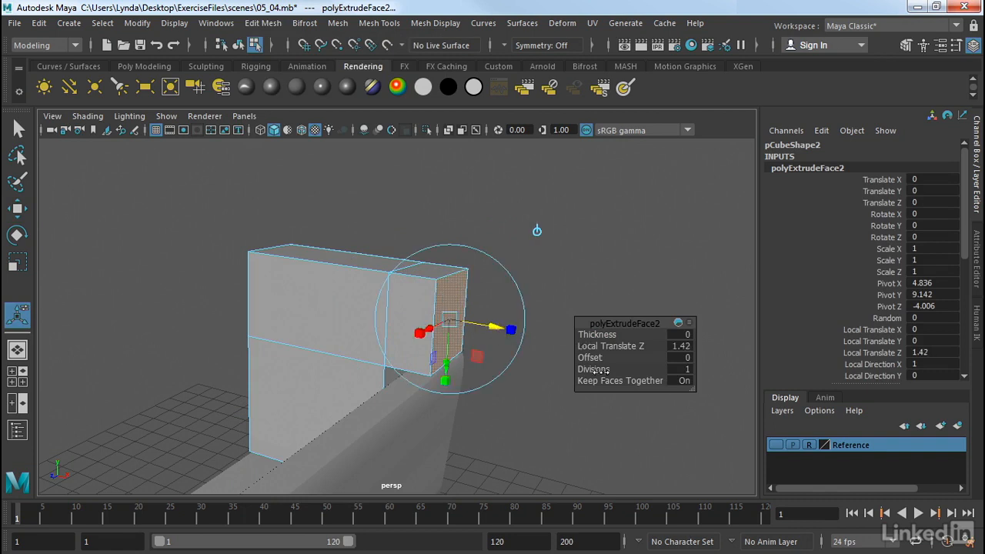
left_click_drag(608, 371, 604, 375)
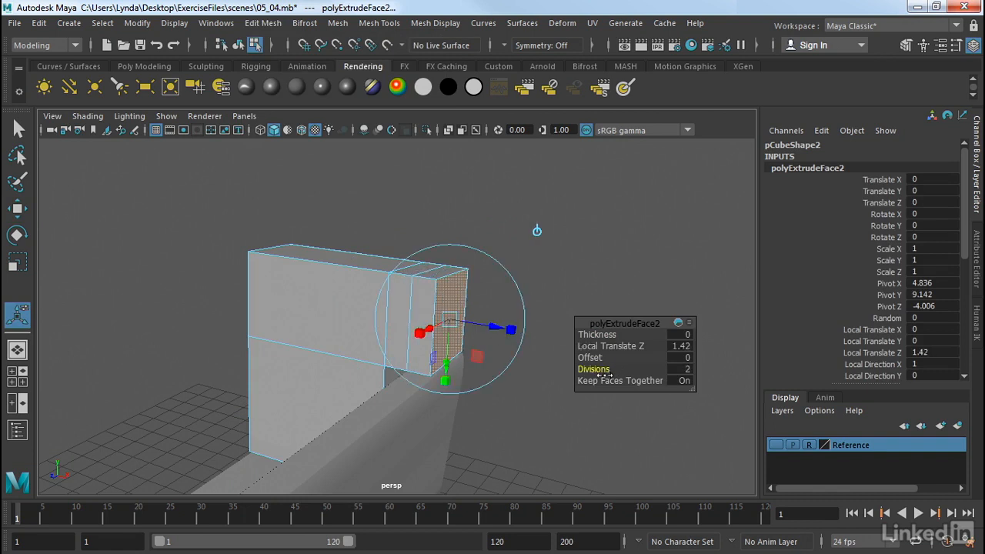
left_click(550, 271)
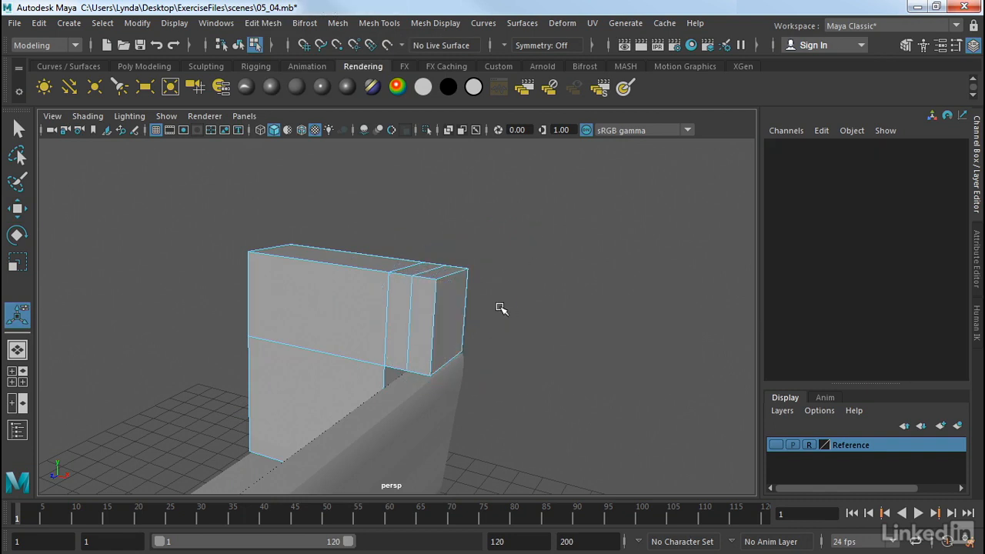
- In the front view, move the backrest's vertices at the extrusion's lower inner corner to meet the armrest's rounded top corner
key("space")
key("space")
middle_click_drag(363, 310, 369, 347, "alt")
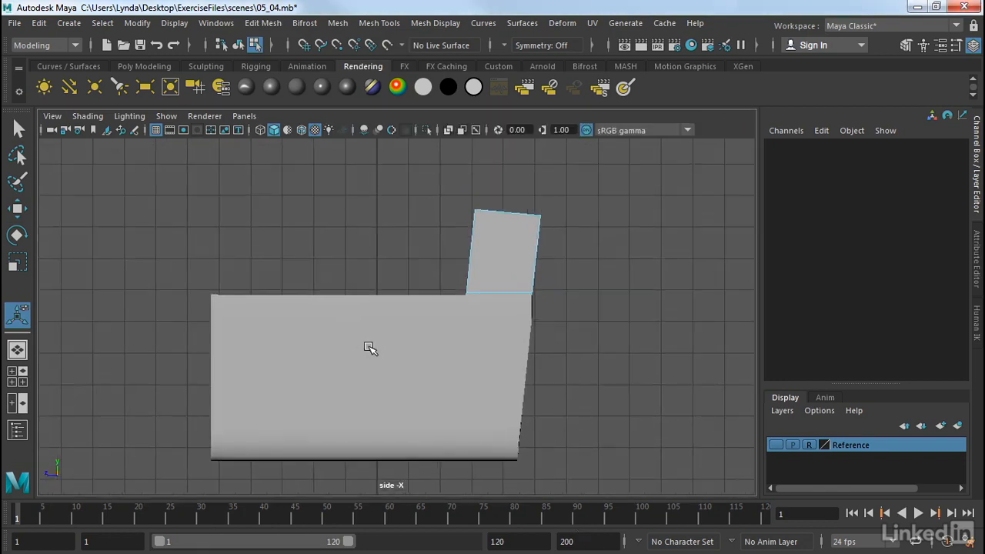
key("space")
key("space")
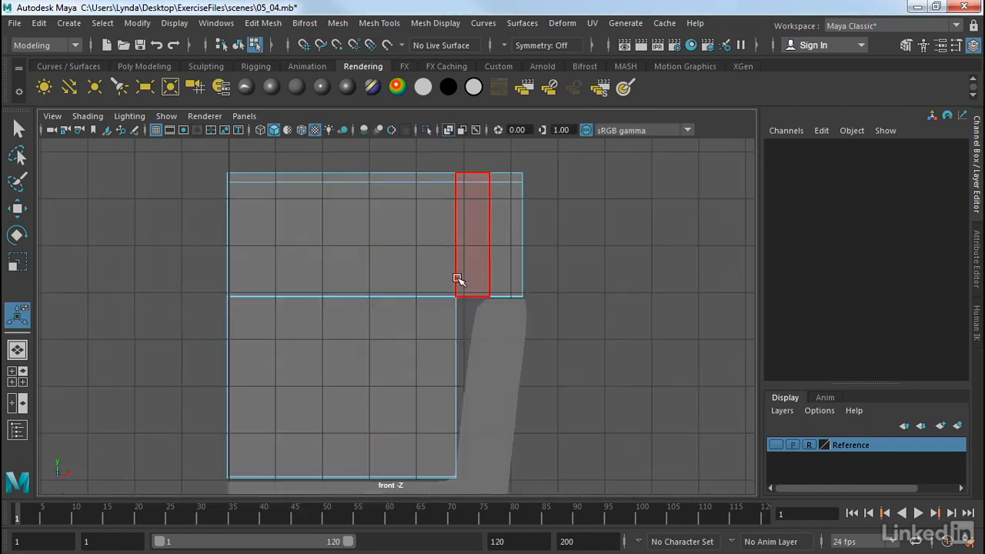
right_click(447, 290)
left_click(367, 127)
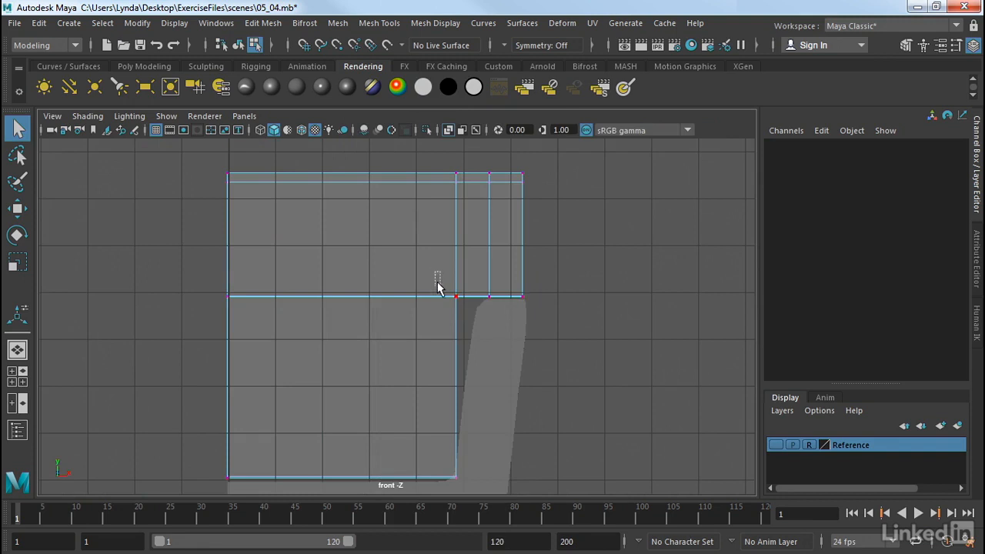
left_click_drag(437, 283, 459, 301)
key("w")
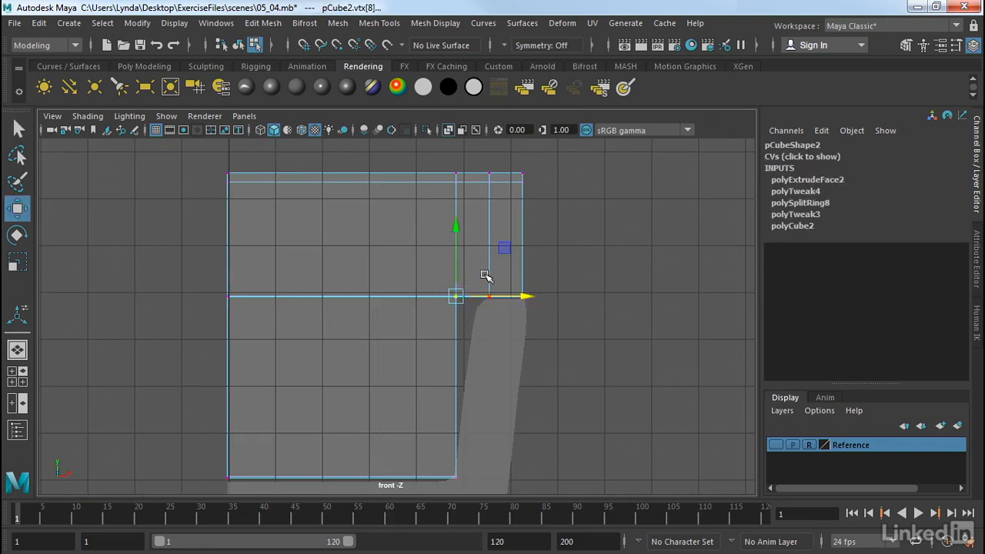
left_click_drag(508, 251, 521, 254)
left_click(560, 268)
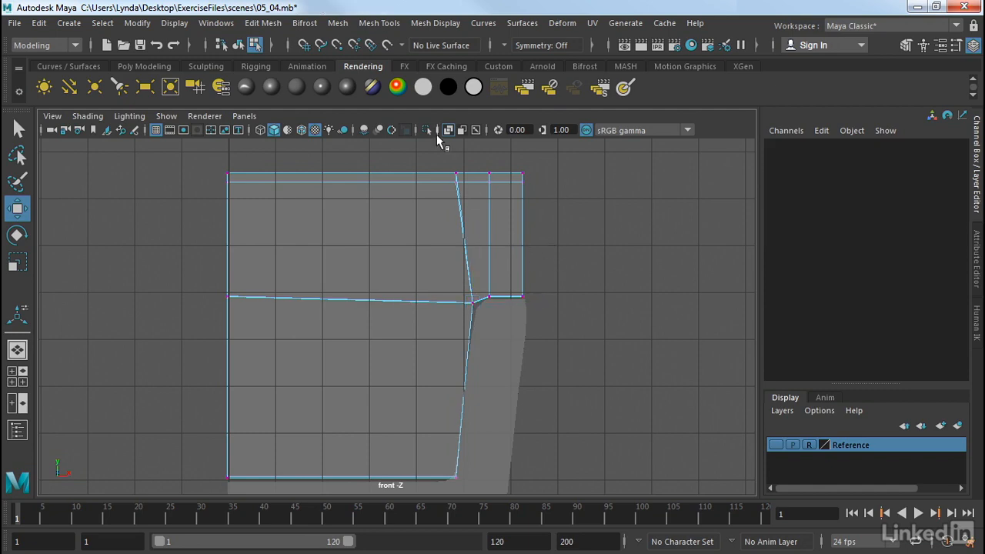
- Move the matching top vertices sideways to line up above the shifted corner, and return to the perspective view
left_click_drag(478, 165, 501, 181)
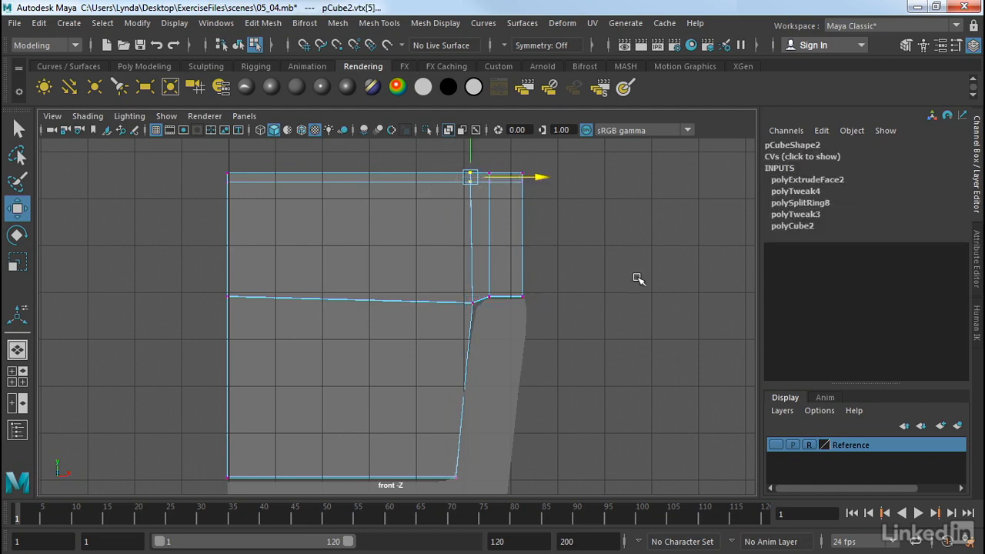
left_click(638, 280)
key("space")
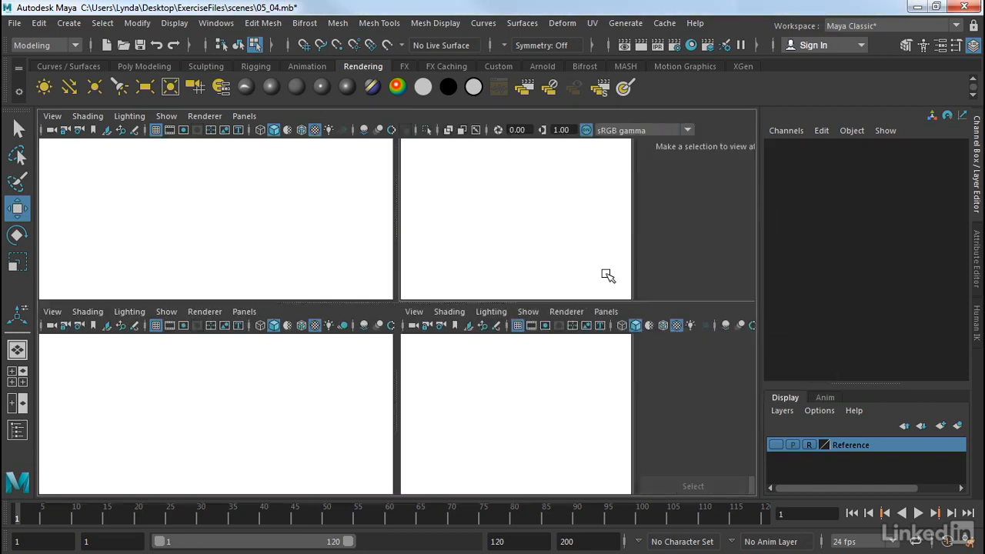
key("space")
left_click_drag(607, 276, 563, 259, "alt")
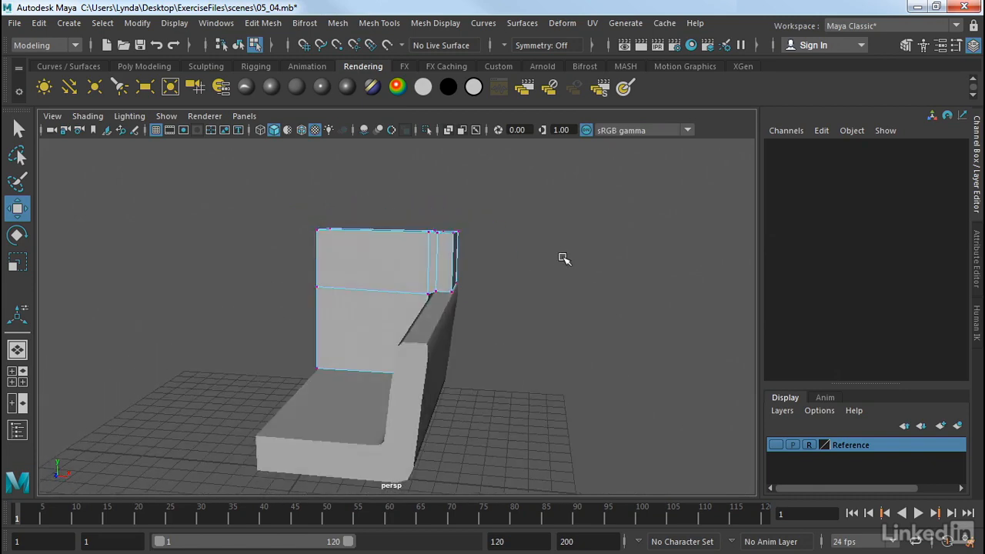
- Leave vertex editing for object mode and deselect the backrest
right_click_drag(424, 124, 450, 107)
middle_click_drag(453, 318, 304, 282, "alt")
left_click(369, 338)
left_click_drag(252, 334, 433, 341, "alt")
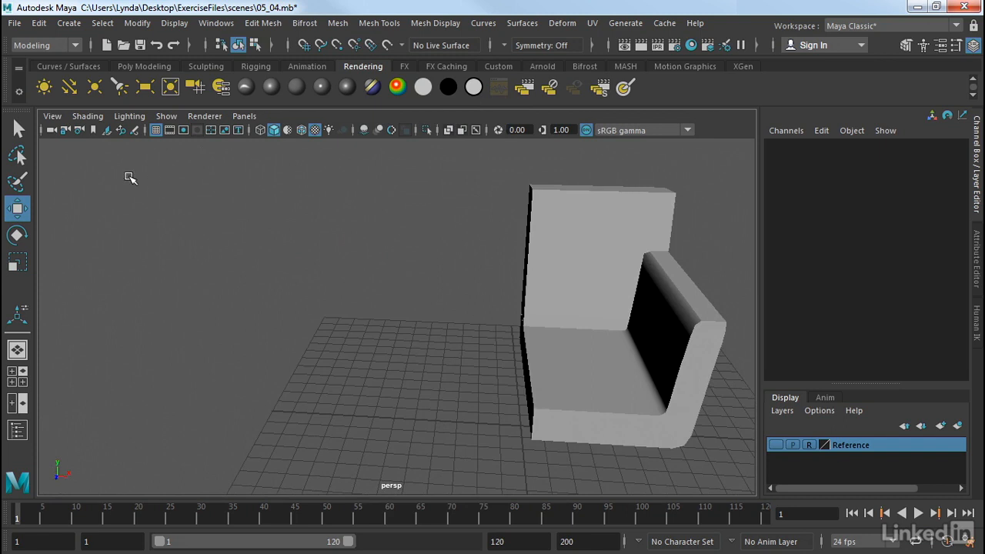
- Create a polygon cube beside the chair, about 5.6 wide, 6.6 high and 7 deep
left_click(127, 66)
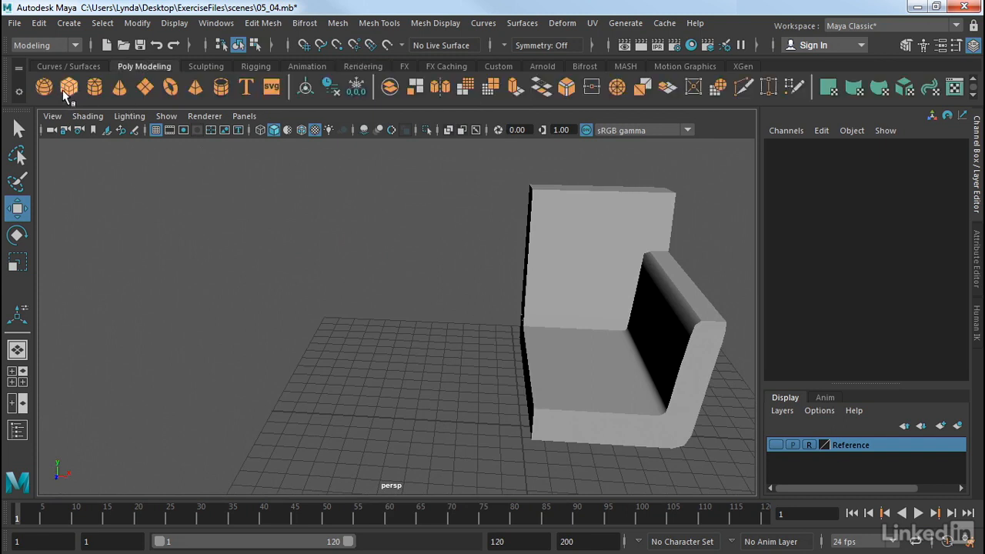
left_click(66, 94)
left_click_drag(330, 370, 432, 454)
left_click_drag(408, 416, 404, 264)
left_click_drag(392, 264, 336, 278, "alt")
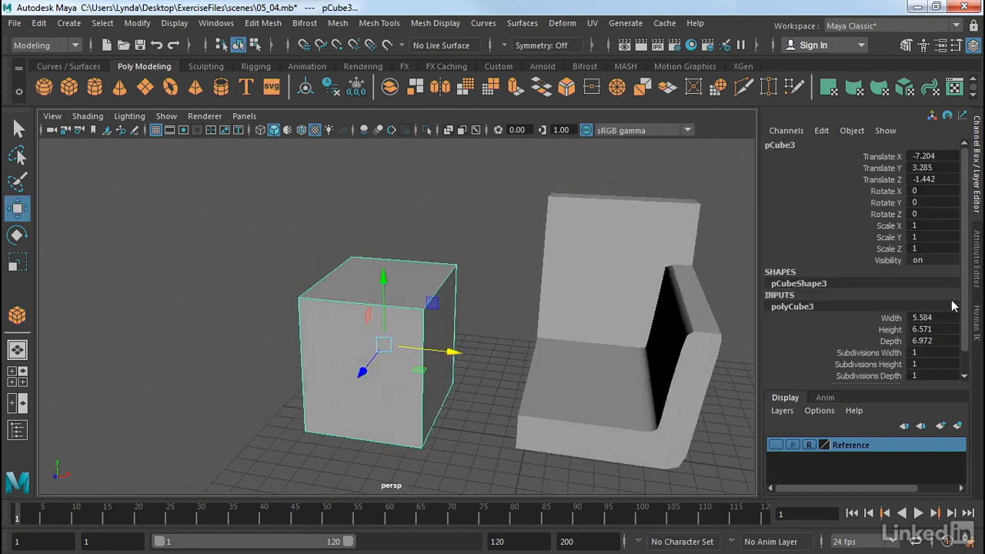
- Set the new cube's width, height and depth subdivisions to 3 each
left_click(977, 284)
left_click(792, 145)
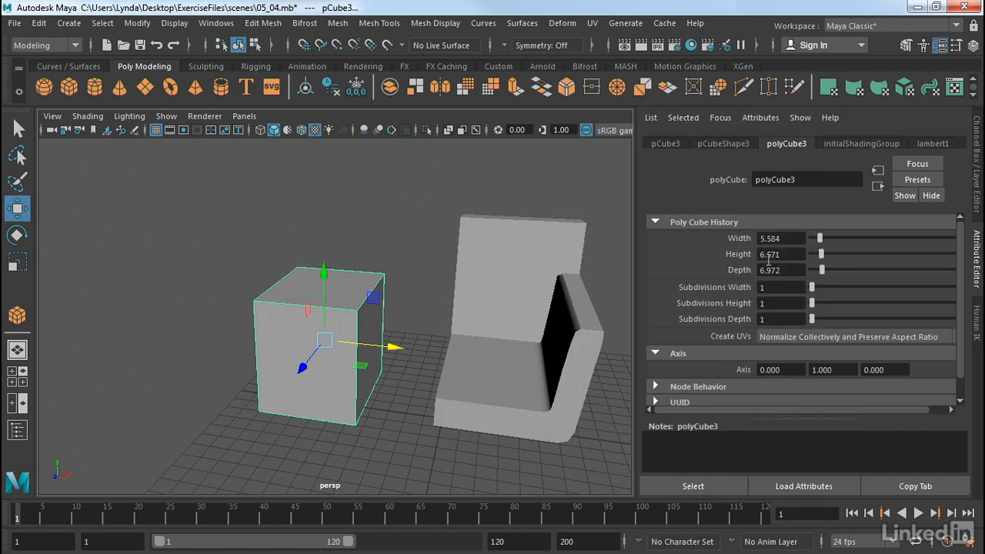
left_click_drag(811, 287, 817, 304)
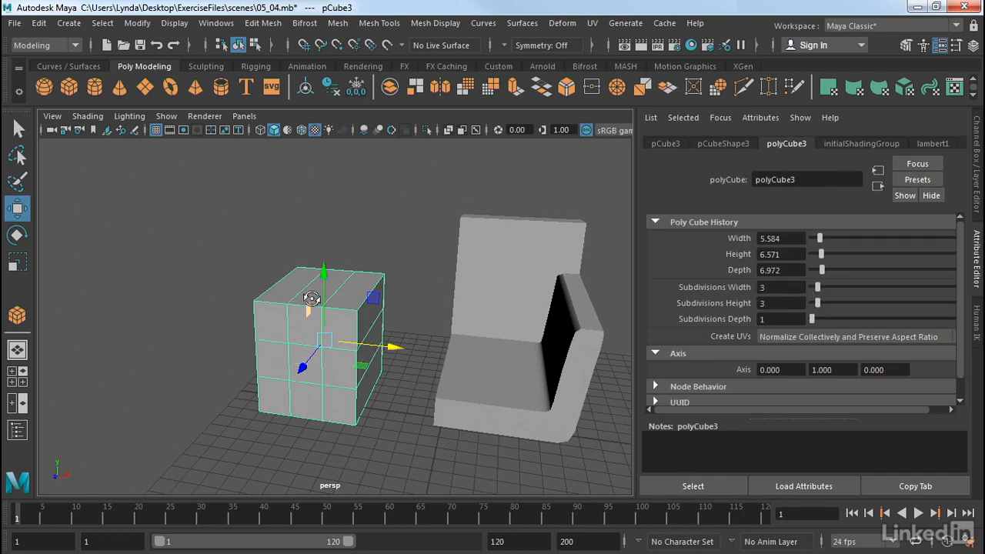
left_click_drag(311, 304, 333, 307, "alt")
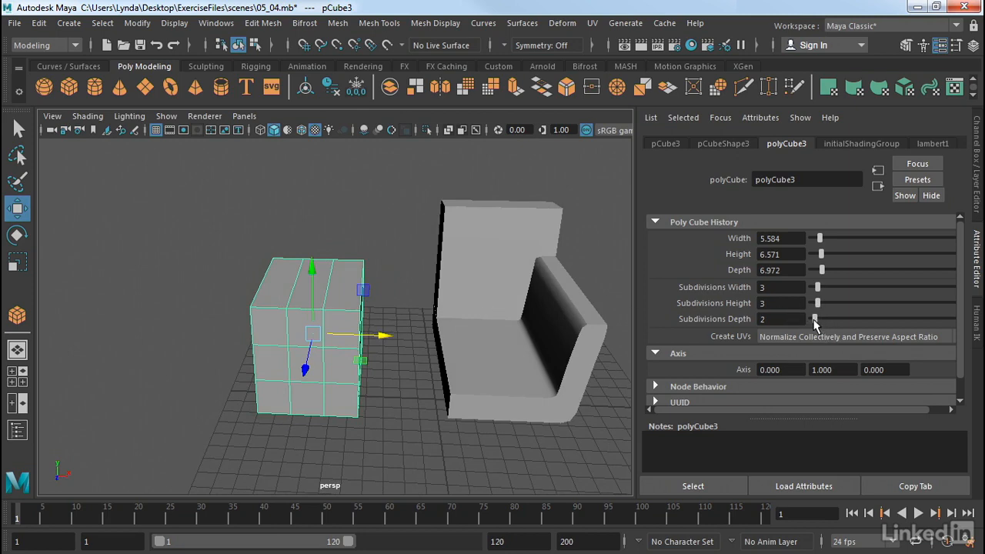
left_click_drag(814, 324, 817, 325)
left_click_drag(326, 248, 253, 258, "alt")
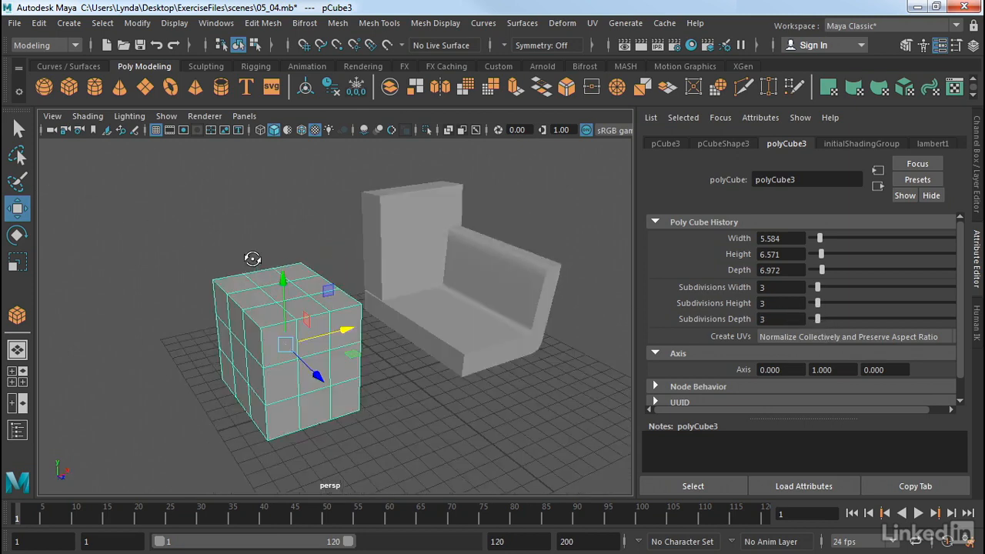
- Delete a two-by-two block of faces at the front corner of the cube's top
scroll(253, 259, "up", 5)
scroll(319, 300, "up", 1)
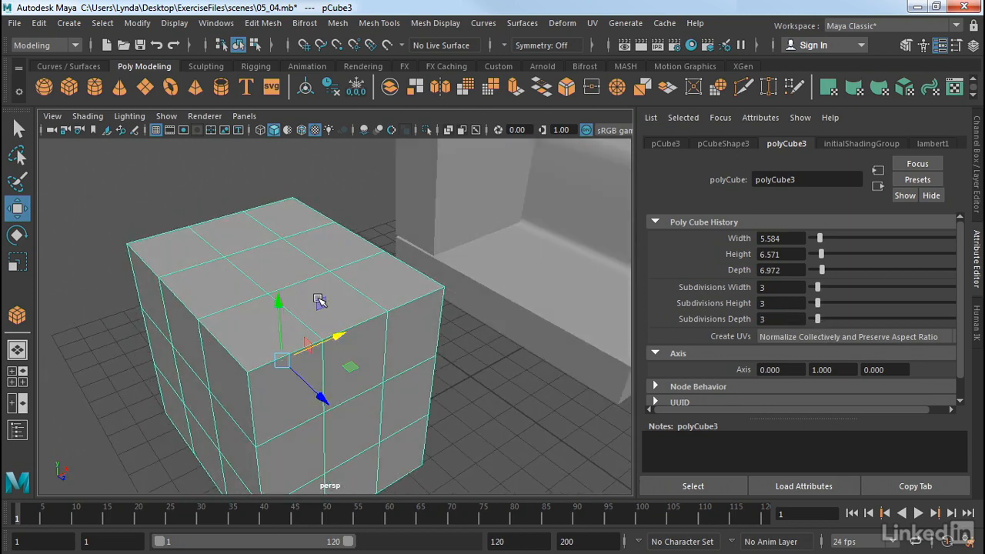
right_click_drag(317, 123, 306, 165)
left_click(297, 280)
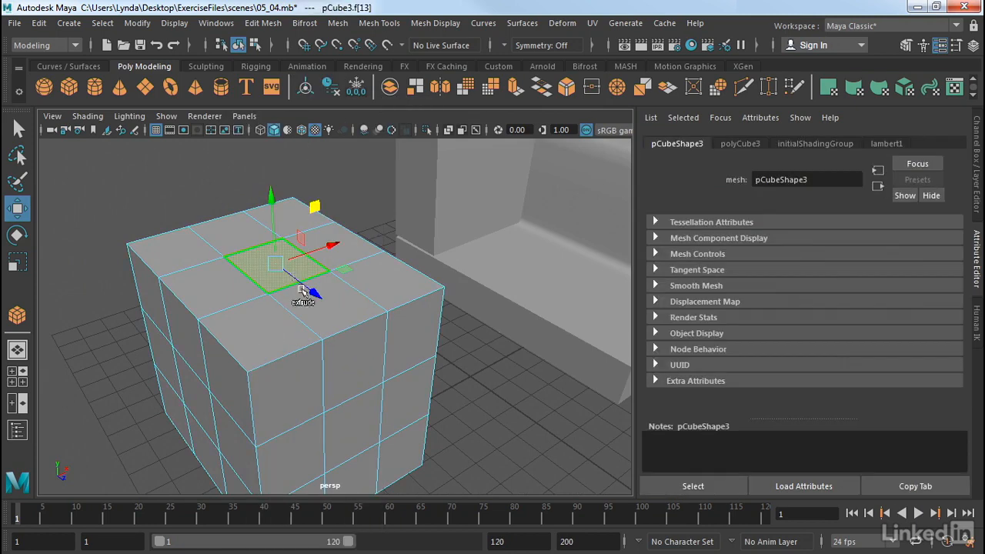
left_click(312, 302, "shift")
left_click(269, 317, "shift")
left_click(245, 291, "shift")
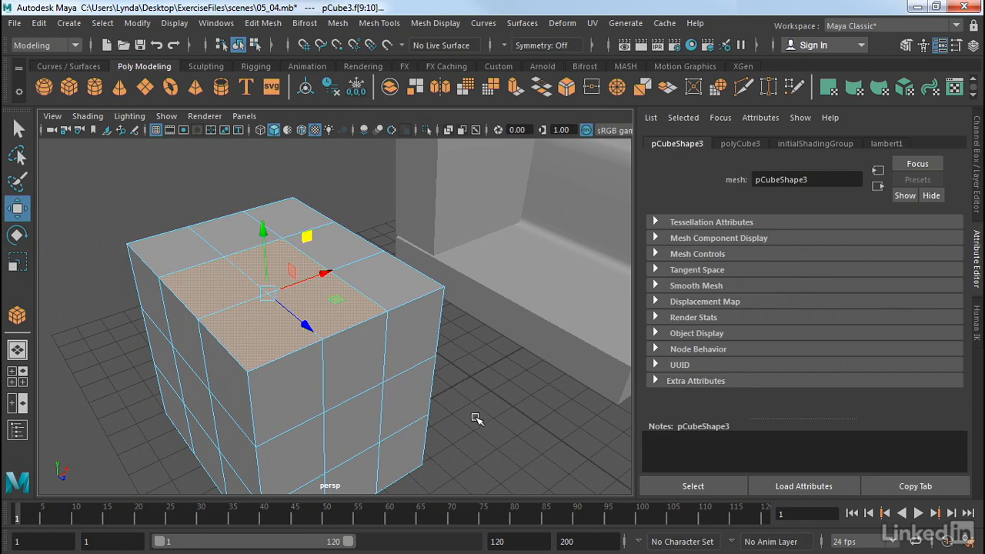
key("Delete")
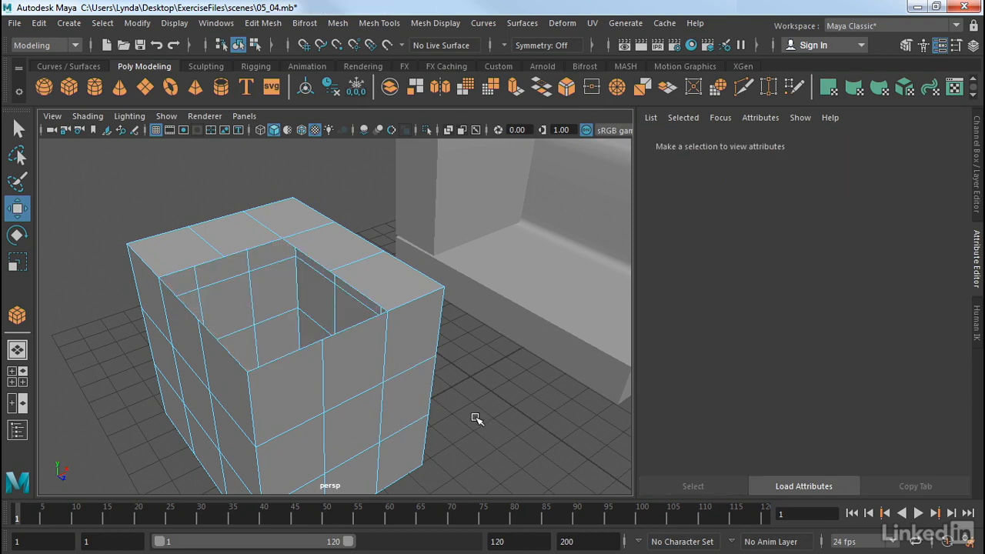
- Select the whole border edge loop around the opening in the cube and extrude it
left_click_drag(267, 341, 143, 282, "alt")
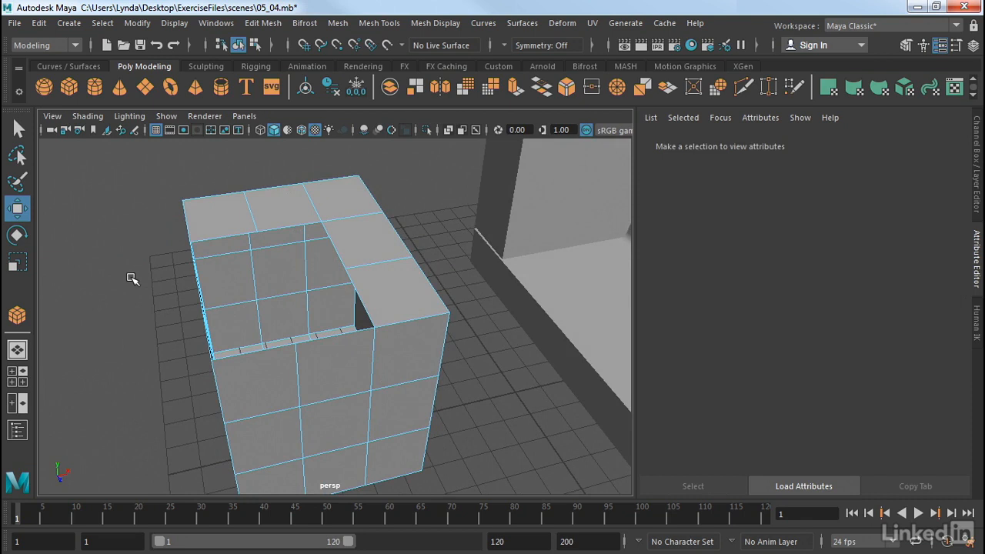
right_click_drag(359, 238, 359, 91)
left_click(332, 243)
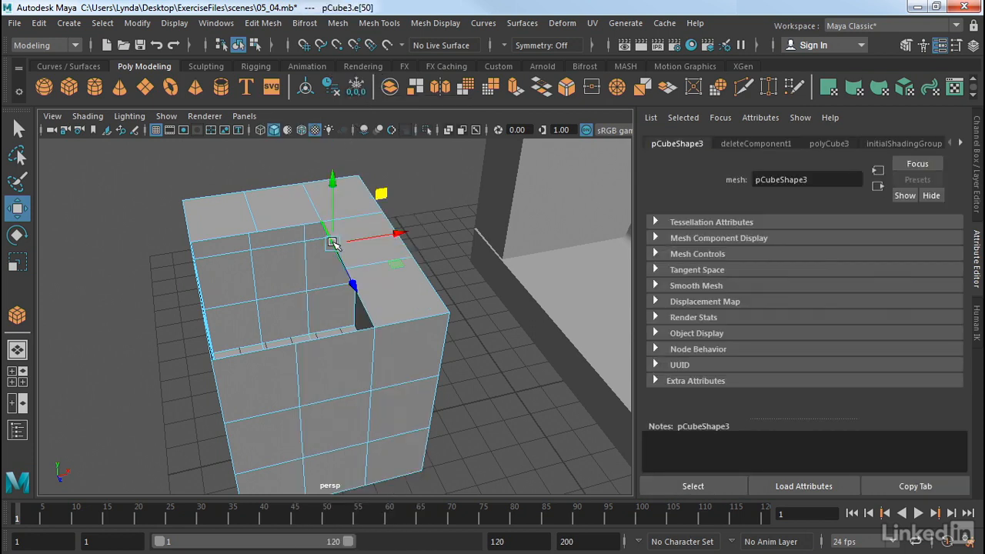
double_click(327, 245)
left_click_drag(327, 245, 341, 275, "alt")
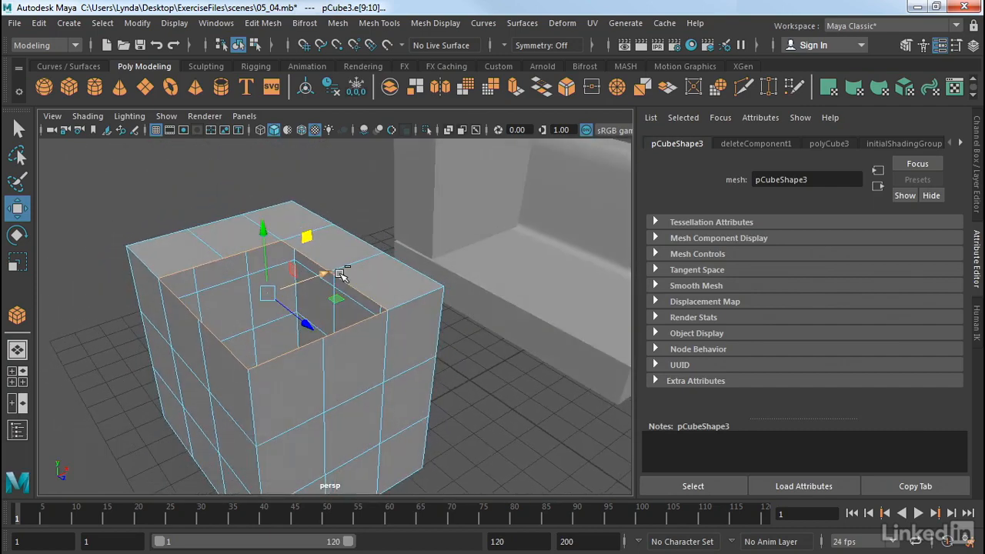
key("ctrl+e")
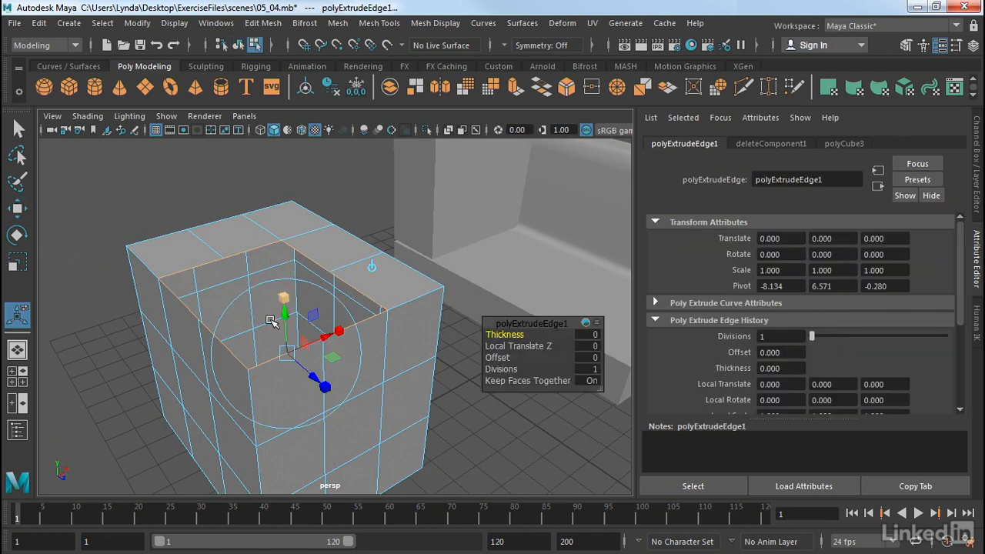
- Try moving the extruded border edges upward and outward, undoing each move
mouse_move(282, 303)
left_mouse_down()
mouse_move(282, 269)
mouse_move(282, 290)
left_mouse_up()
key("ctrl+z")
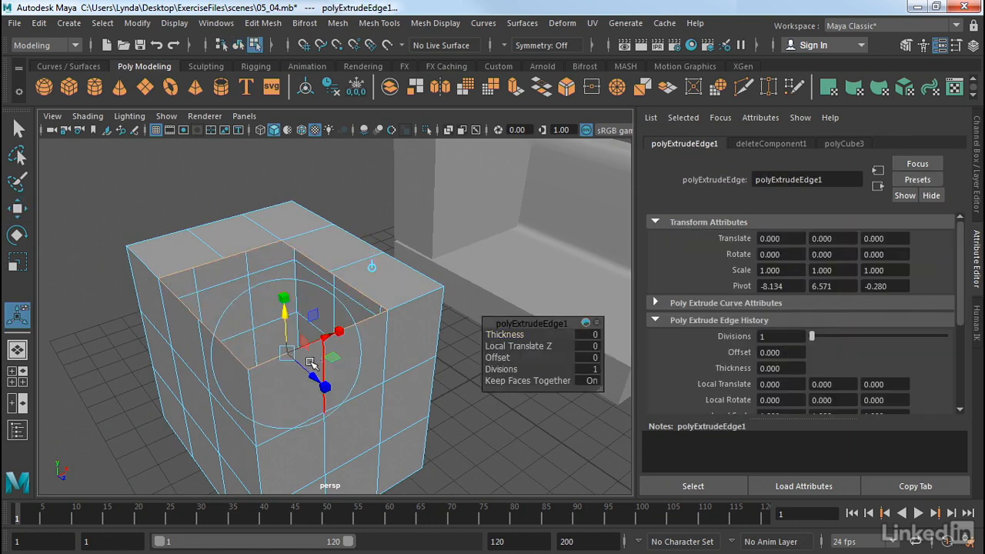
mouse_move(324, 384)
left_mouse_down()
mouse_move(297, 359)
mouse_move(322, 385)
left_mouse_up()
key("ctrl+z")
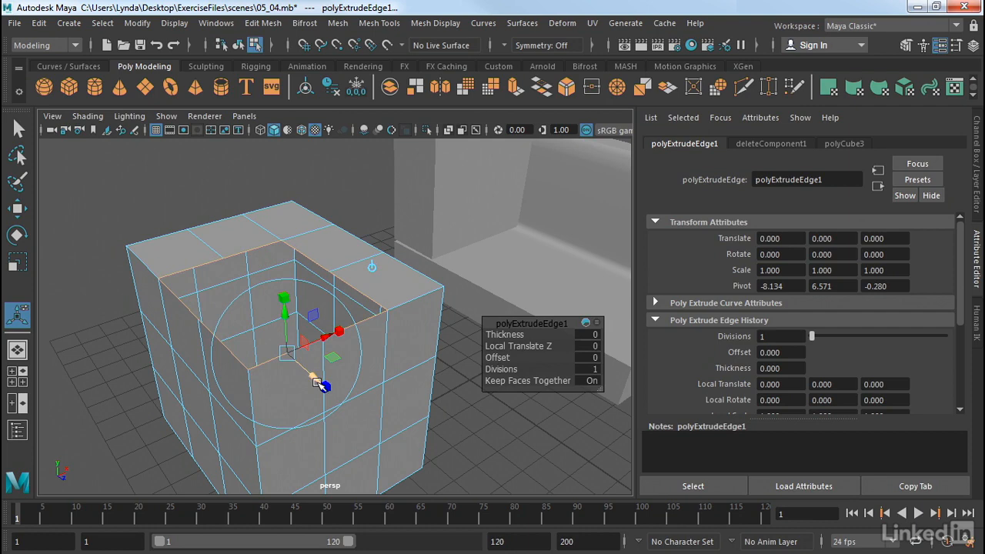
- Move the extruded border edges straight up to raise walls about 2 units high around the opening in the cube
key("w")
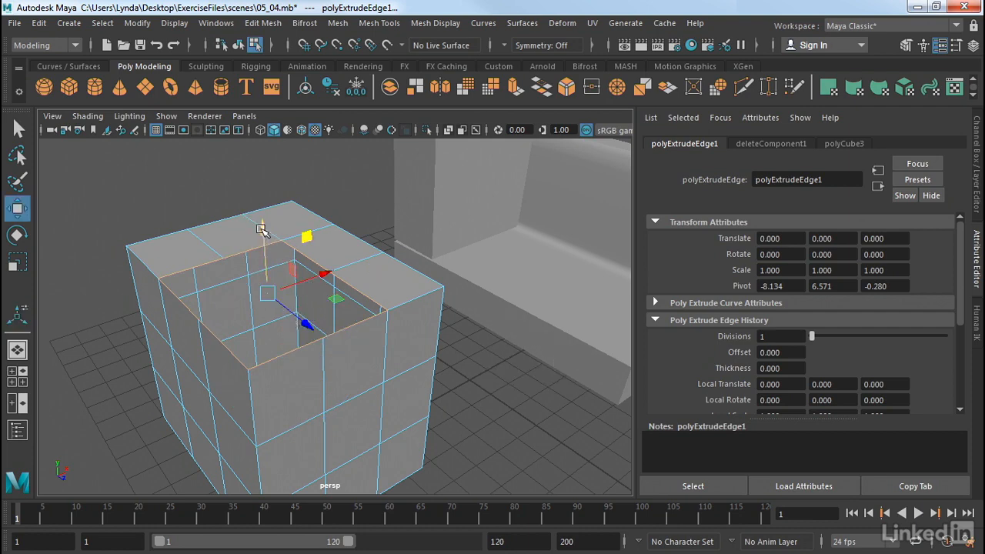
left_click_drag(264, 222, 253, 144)
left_click_drag(100, 210, 291, 212, "alt")
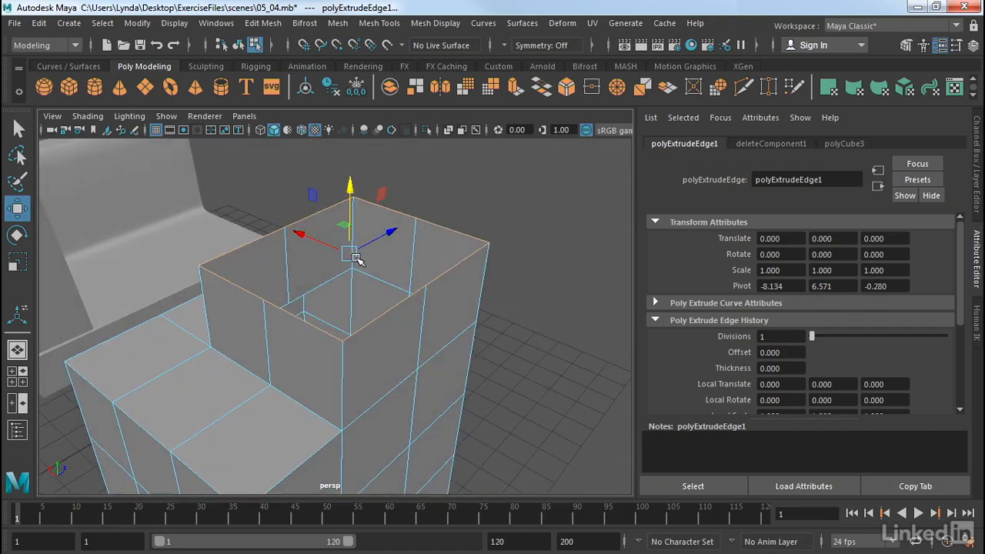
- Extrude the two top edges along one side of the raised walls outward by 2.984, with 4 divisions, 0.1 offset and 0.2 thickness
left_click_drag(356, 259, 253, 279, "alt")
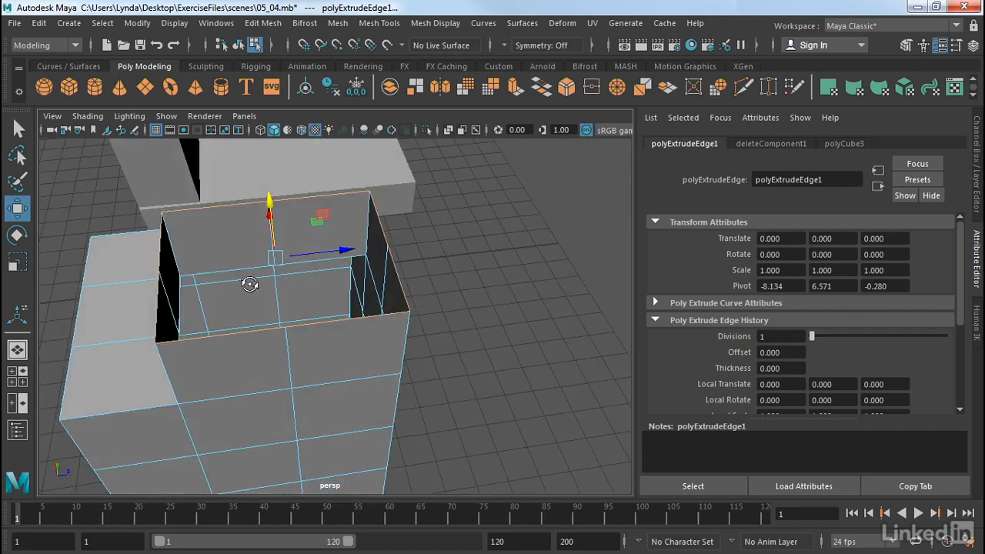
left_click(383, 227)
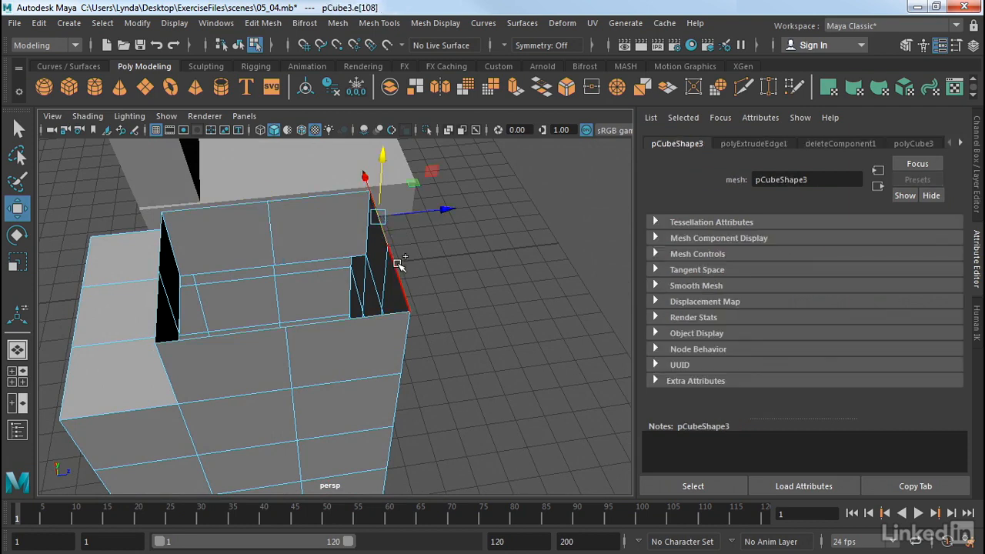
left_click(397, 262)
key("ctrl+e")
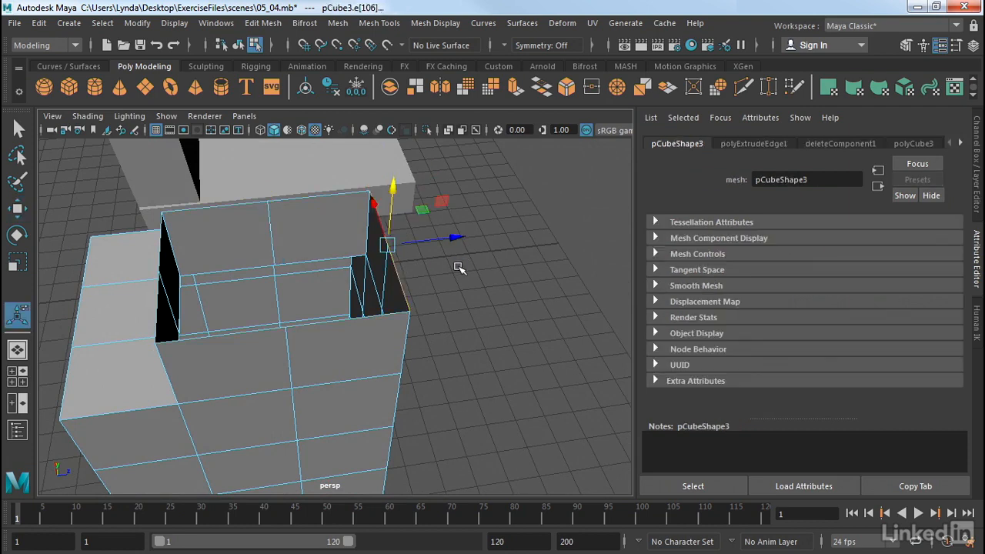
left_click_drag(453, 270, 585, 248)
left_click_drag(410, 326, 391, 280, "alt")
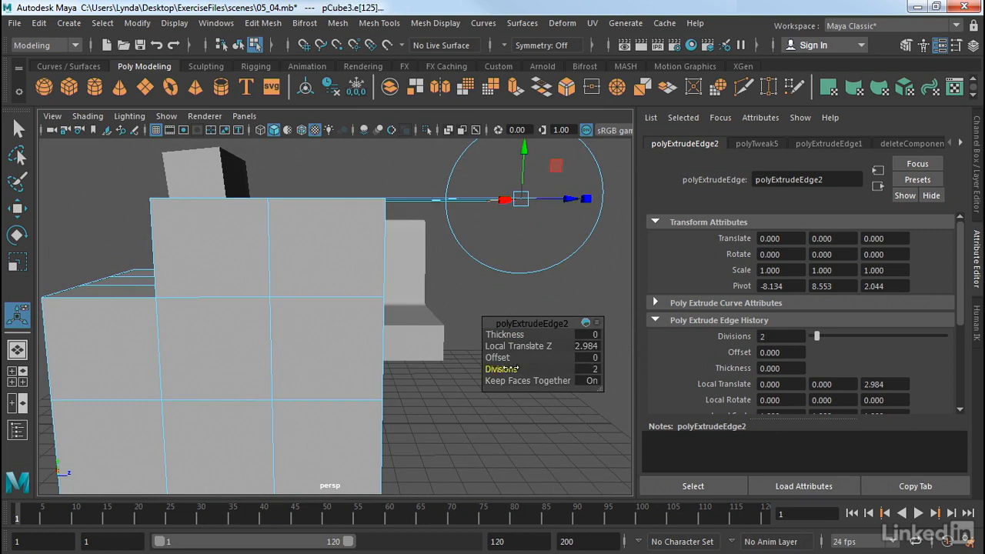
left_click_drag(442, 328, 506, 334, "alt")
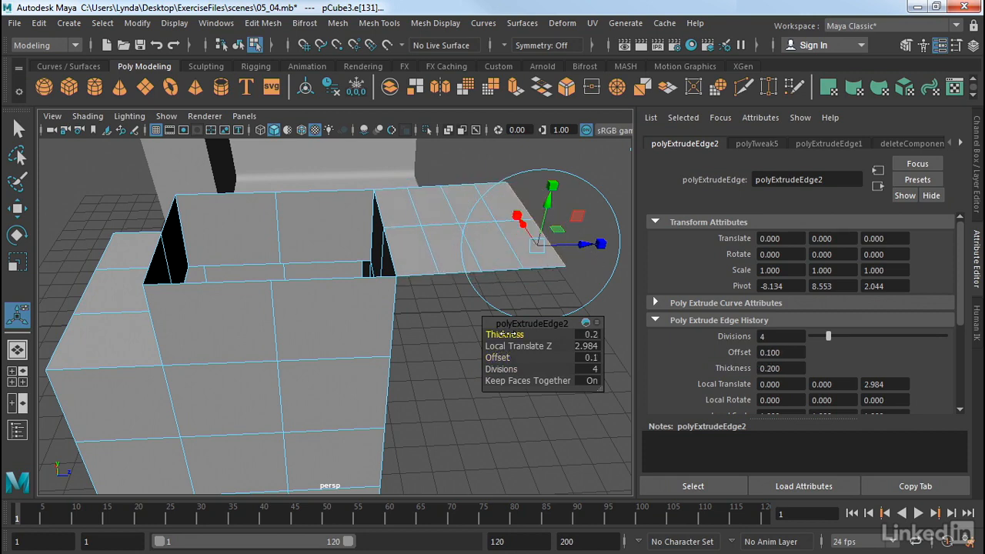
- Extrude the single vertex at the middle base of a raised wall into a spike with length 2.7, width 0.4 and 5 divisions
left_click(448, 372)
left_click_drag(446, 370, 322, 321, "alt")
right_click_drag(308, 280, 295, 250)
left_click(304, 277)
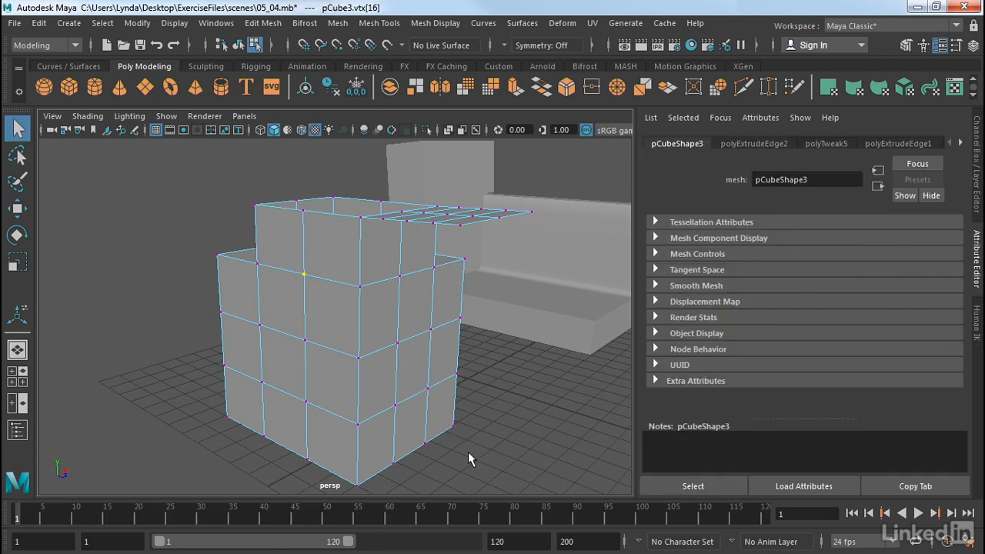
key("ctrl+e")
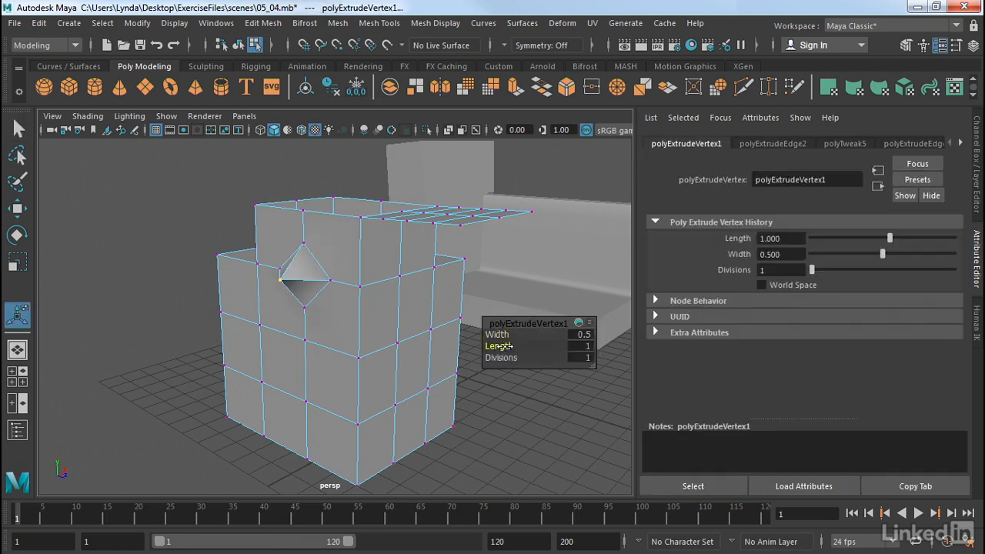
left_click_drag(509, 347, 520, 347)
mouse_move(411, 333)
left_mouse_down("alt")
mouse_move(500, 323)
mouse_move(493, 314)
mouse_move(418, 336)
left_mouse_up("alt")
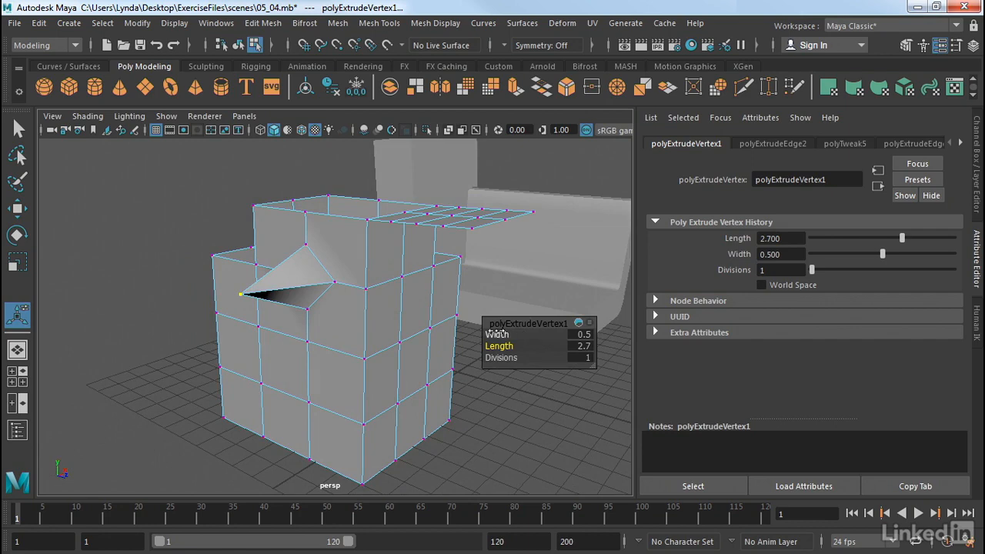
left_click_drag(496, 333, 528, 358)
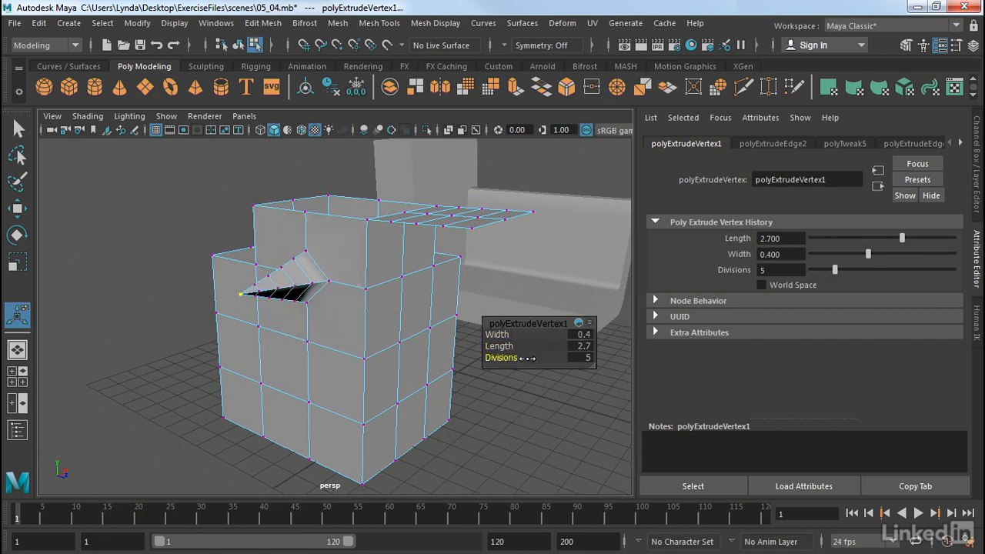
- Extrude the two-by-two block of inner vertices on the cube's side, through to the far side, with length 1.9, width 0.3 and 2 divisions
left_click_drag(457, 402, 431, 405, "alt")
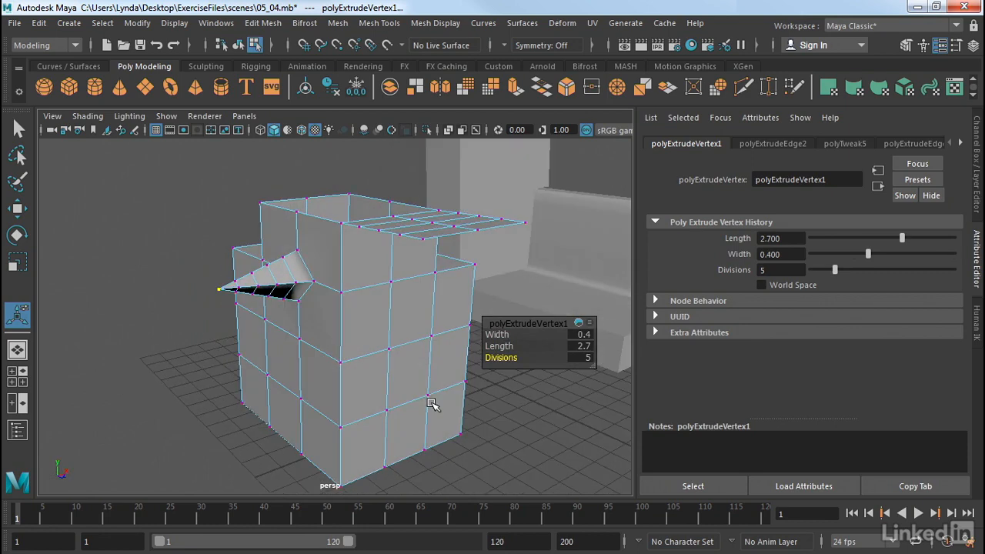
left_click_drag(381, 336, 435, 421)
key("ctrl+e")
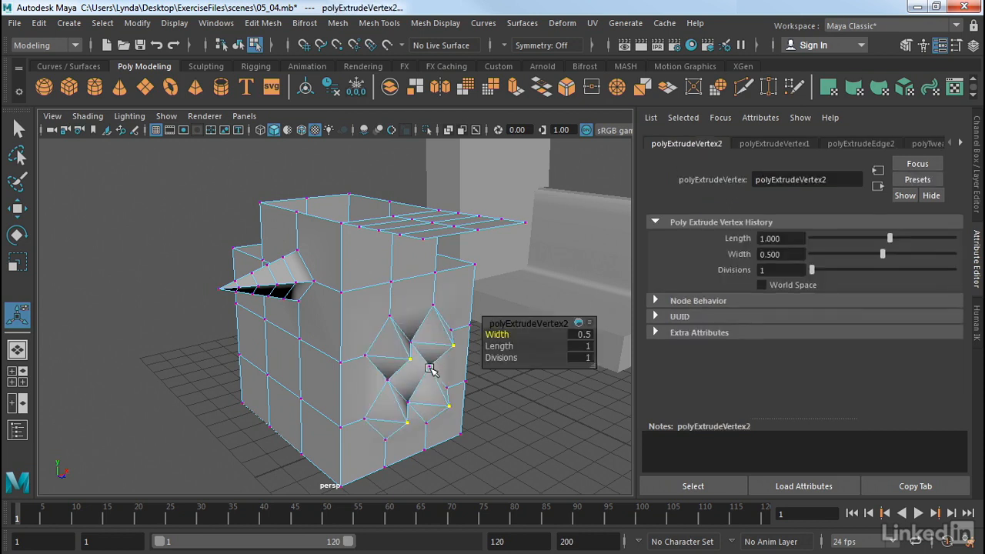
mouse_move(513, 346)
left_mouse_down()
mouse_move(520, 357)
mouse_move(510, 336)
left_mouse_up()
left_click_drag(499, 378, 390, 378, "alt")
middle_click_drag(433, 377, 449, 307, "alt")
left_click_drag(450, 306, 462, 311, "alt")
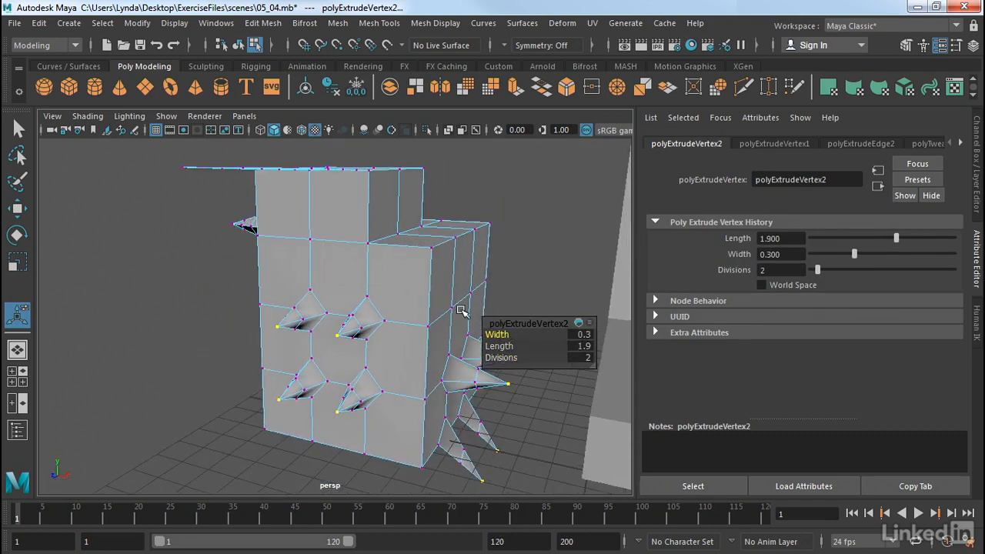
- Return the spiked cube from vertex editing to object mode and show it beside the chair model
left_click(526, 214)
right_click_drag(444, 278, 521, 108)
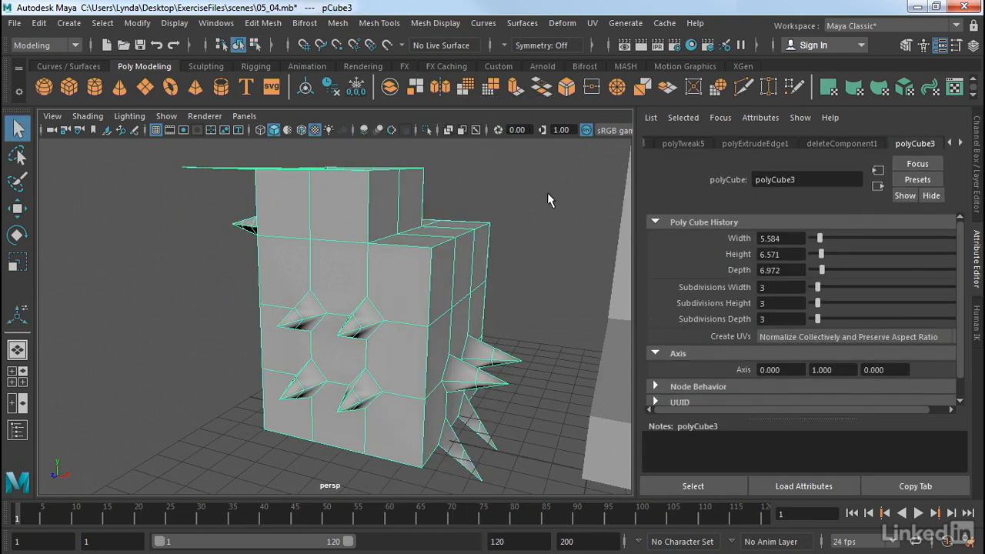
left_click_drag(565, 228, 425, 244, "alt")
middle_click_drag(425, 244, 381, 237, "alt")
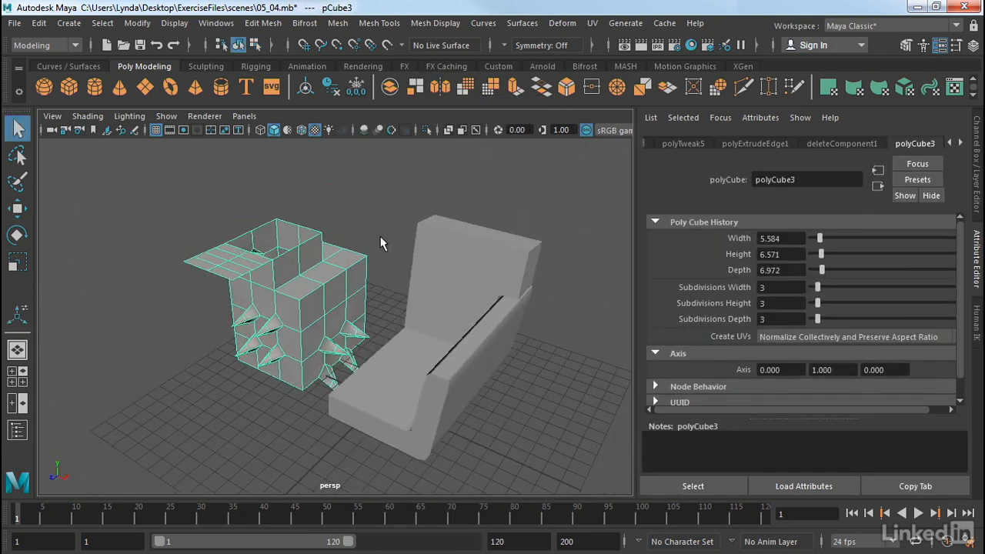